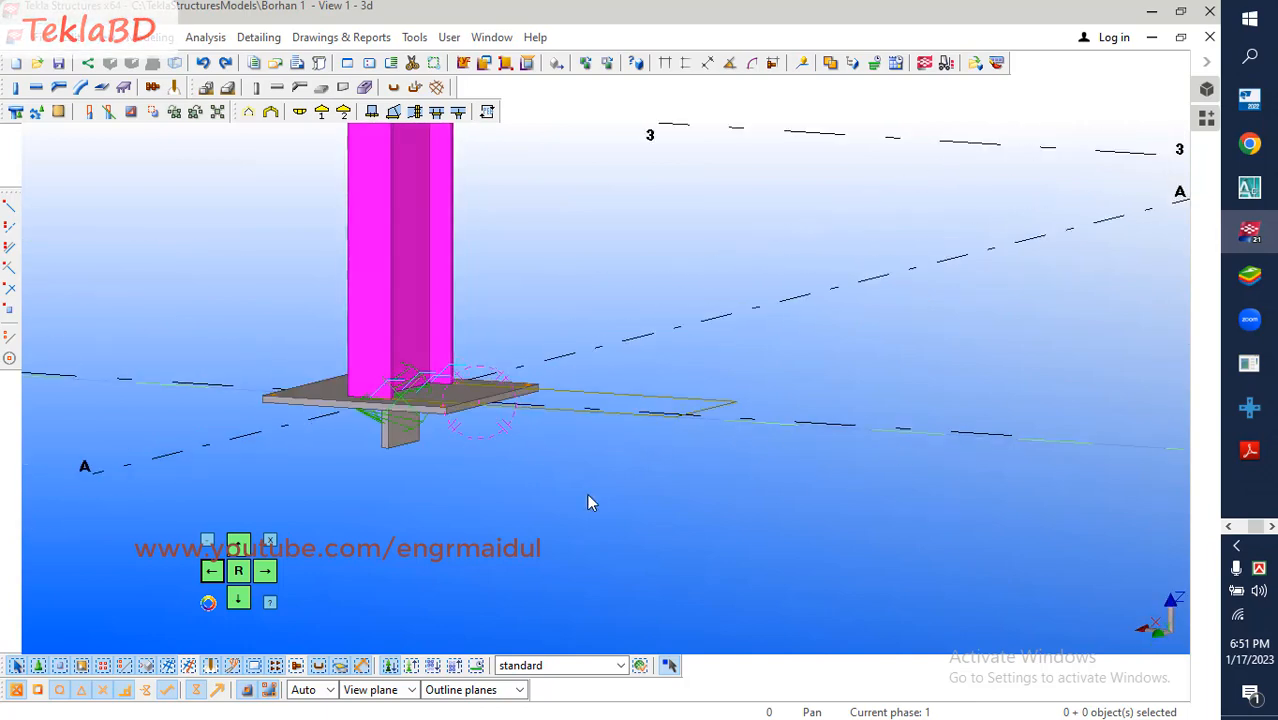
Switch to the structural PDF in Adobe Reader and examine the BP3 detail's shear lug in plan and section, including its size note.
click(1248, 456)
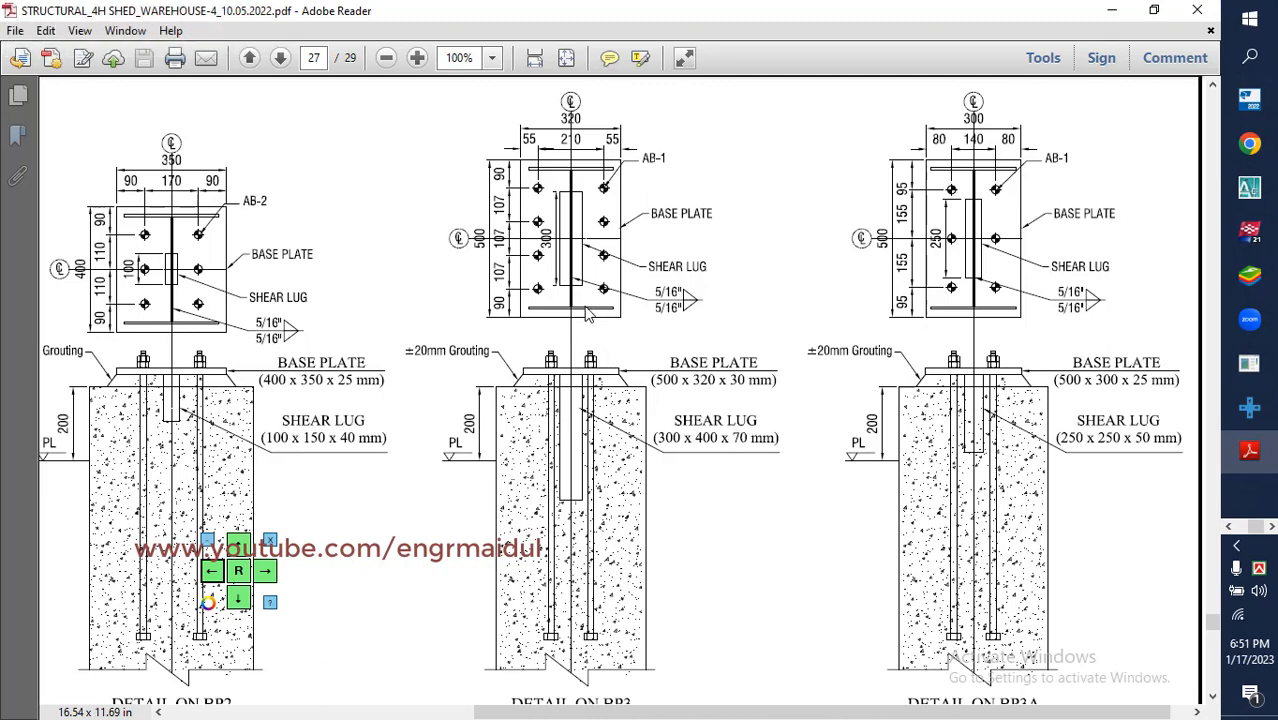
mouse_move(554, 185)
mouse_down()
mouse_move(598, 276)
mouse_move(589, 293)
mouse_up()
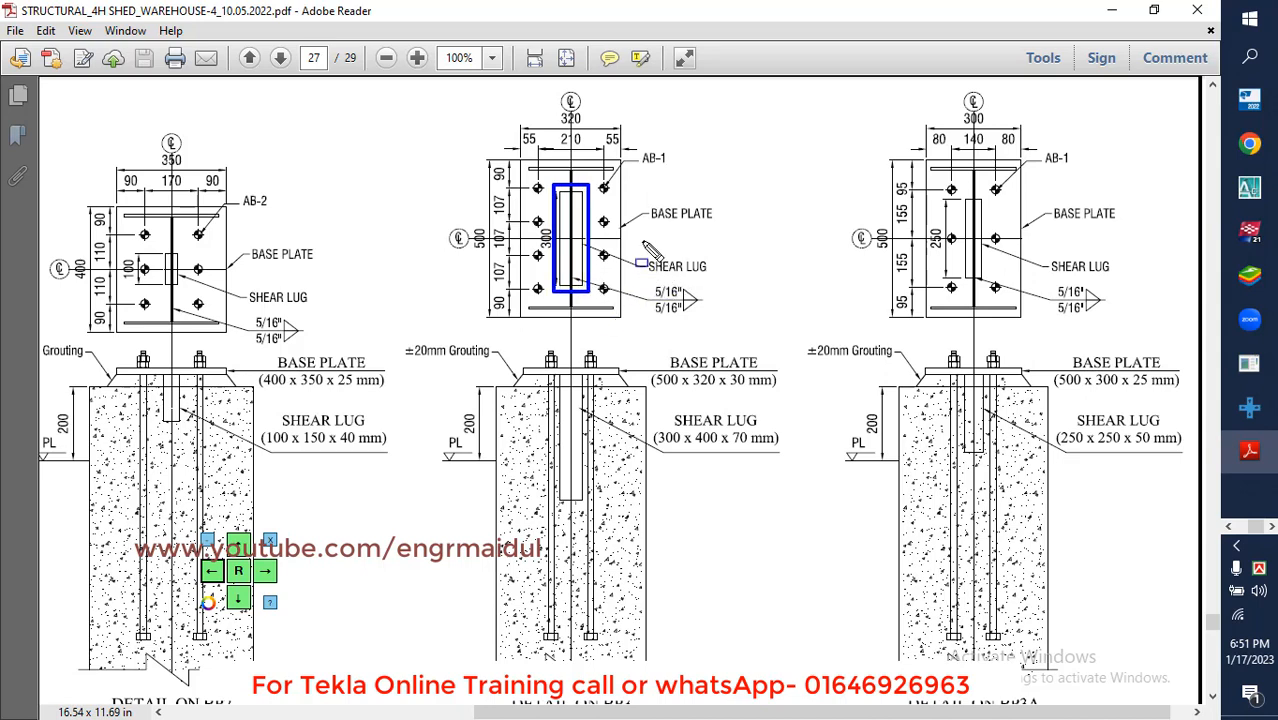
drag(642, 240, 720, 282)
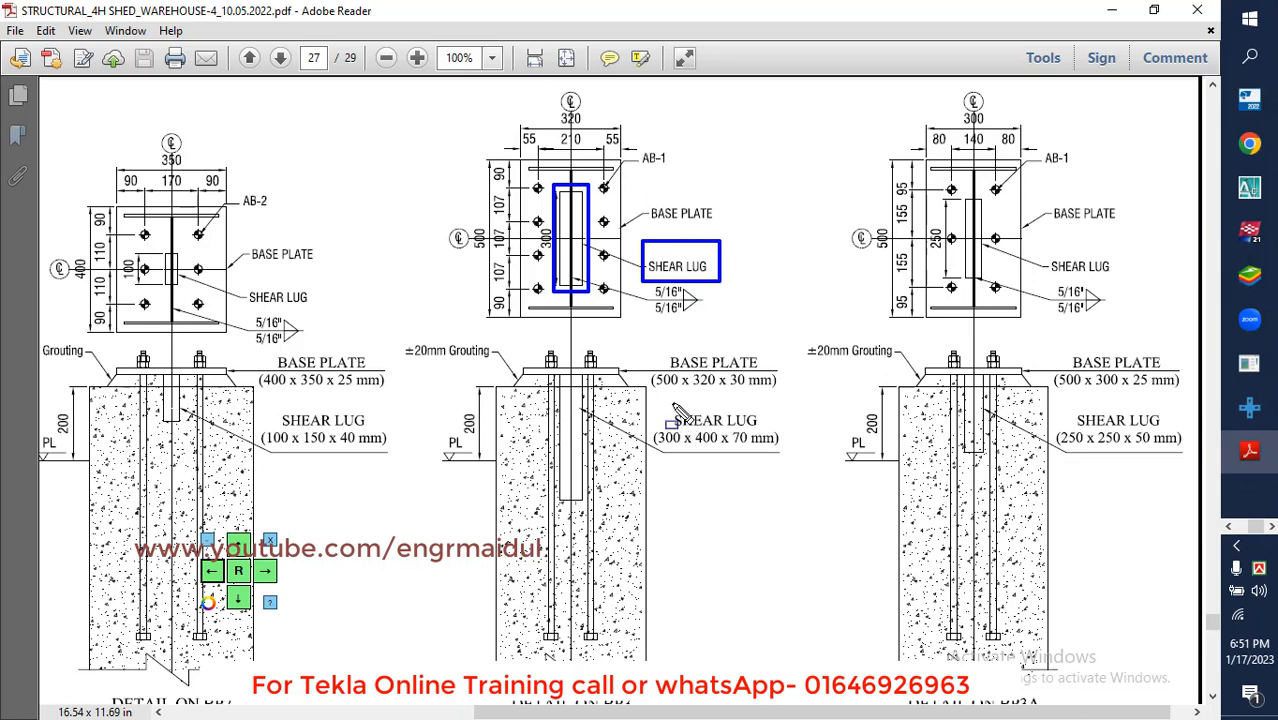
mouse_move(670, 401)
mouse_down()
mouse_move(714, 449)
mouse_move(786, 465)
mouse_up()
key(Escape)
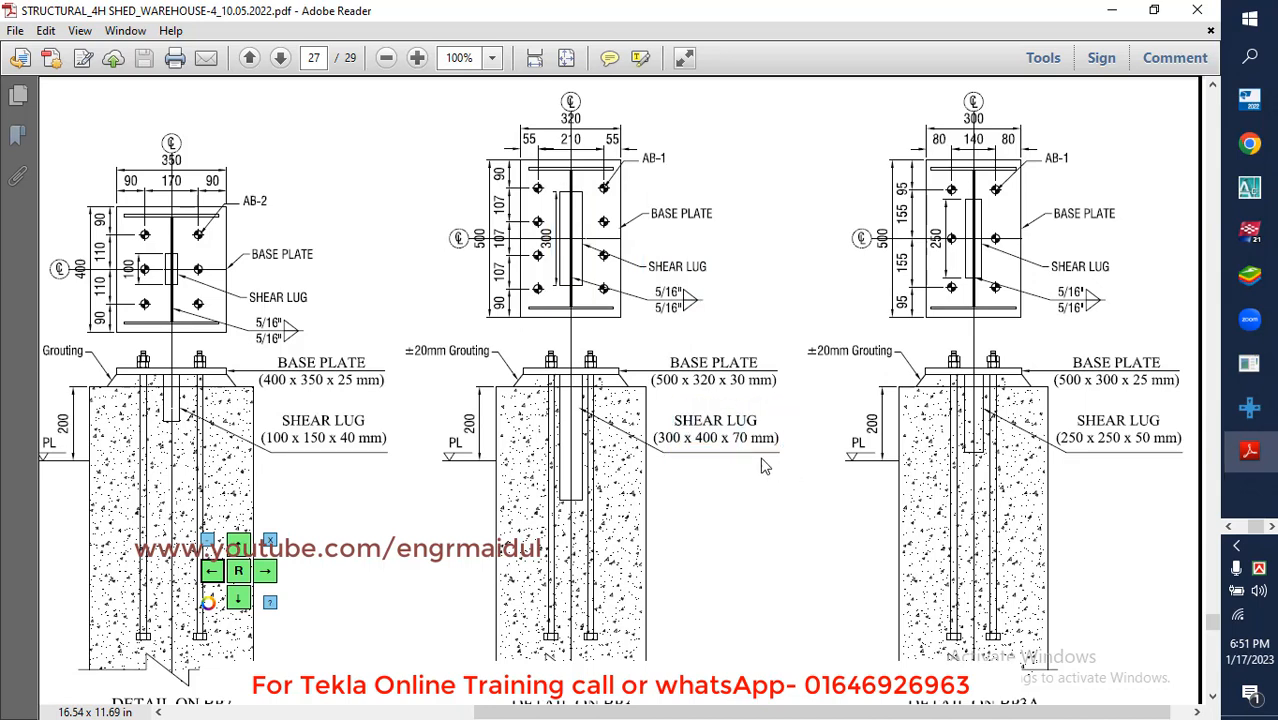
mouse_move(654, 400)
mouse_down()
mouse_move(787, 472)
mouse_move(787, 461)
mouse_up()
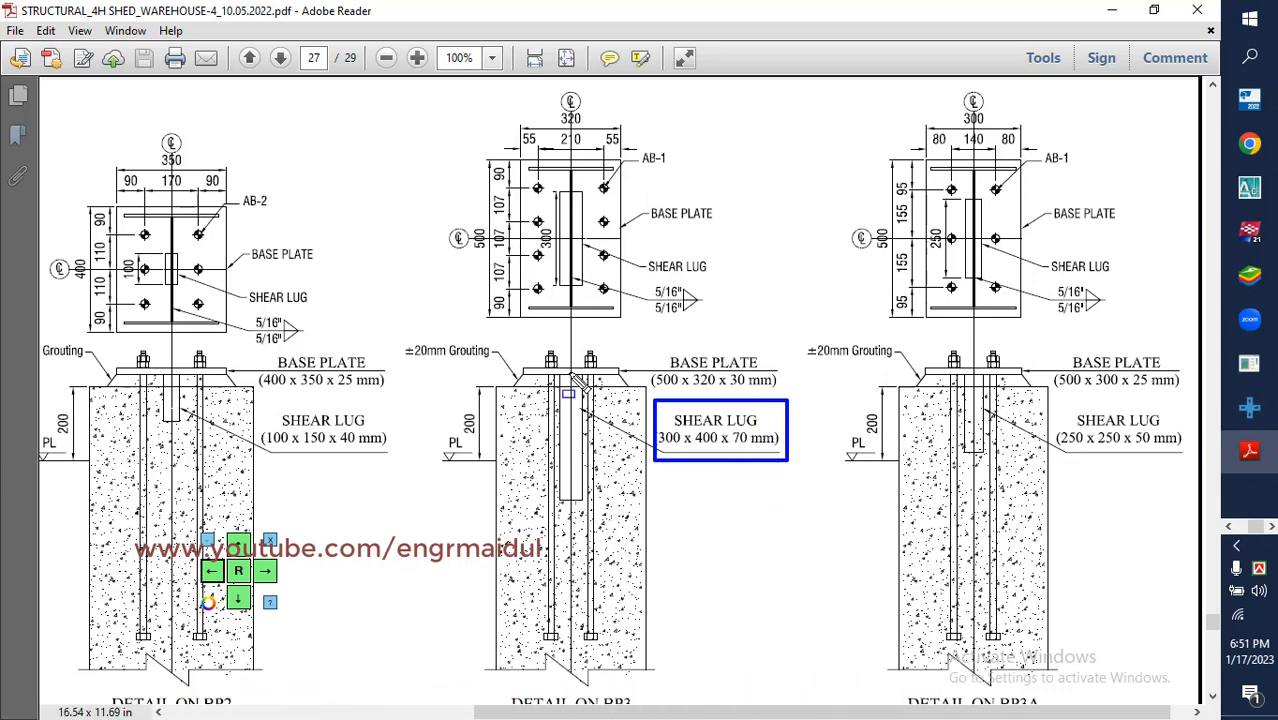
mouse_move(555, 370)
mouse_down()
mouse_move(588, 460)
mouse_move(589, 512)
mouse_up()
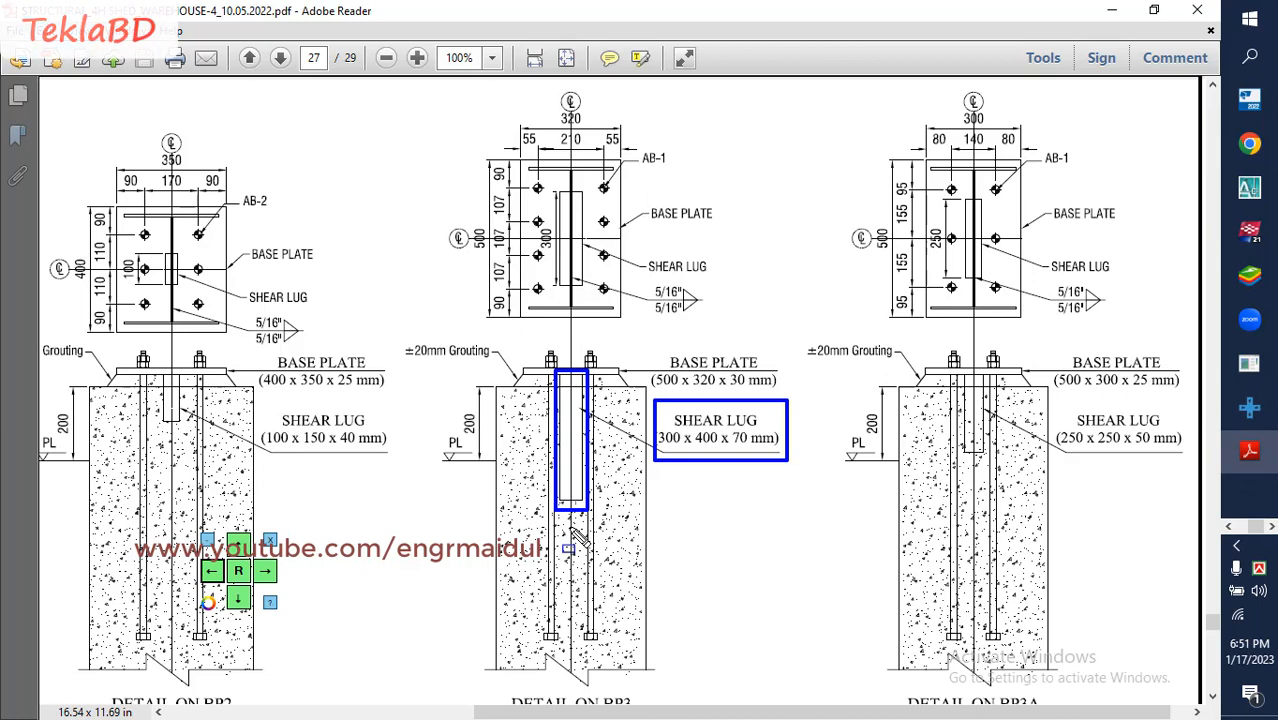
key(Escape)
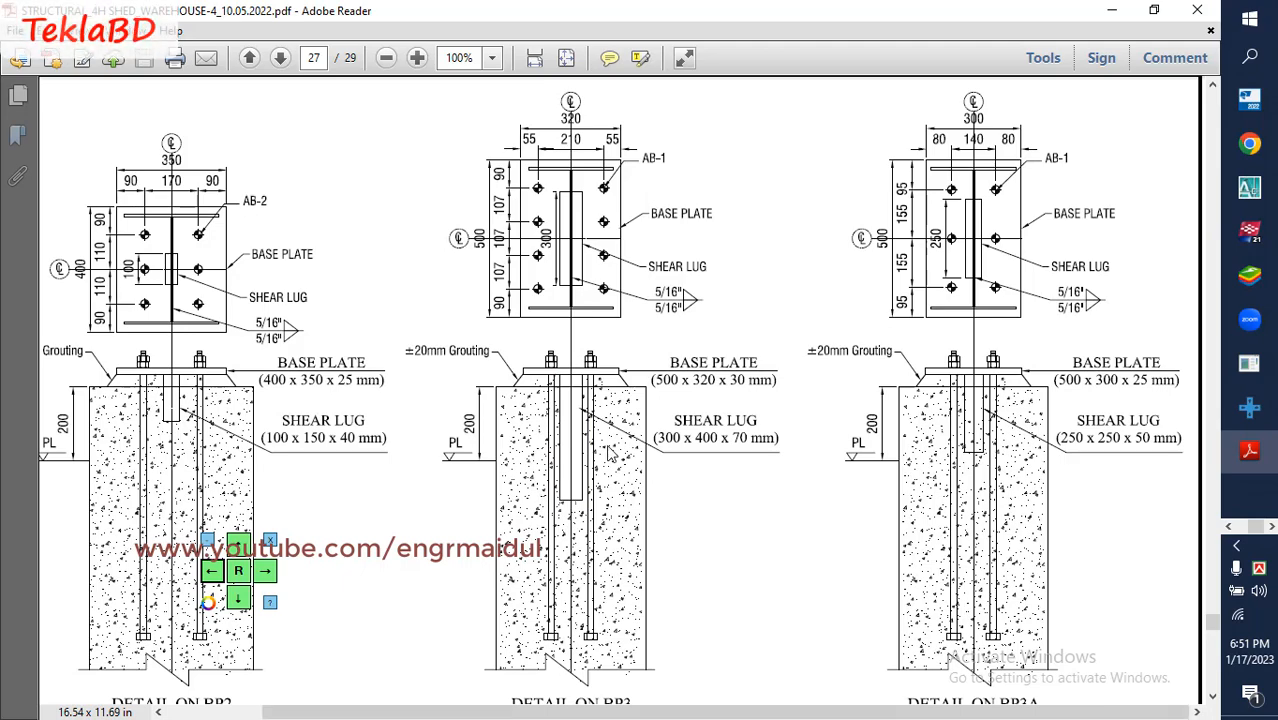
ctrl+scroll(611, 453, down, 1)
ctrl+scroll(613, 448, up, 2)
ctrl+scroll(716, 357, up, 1)
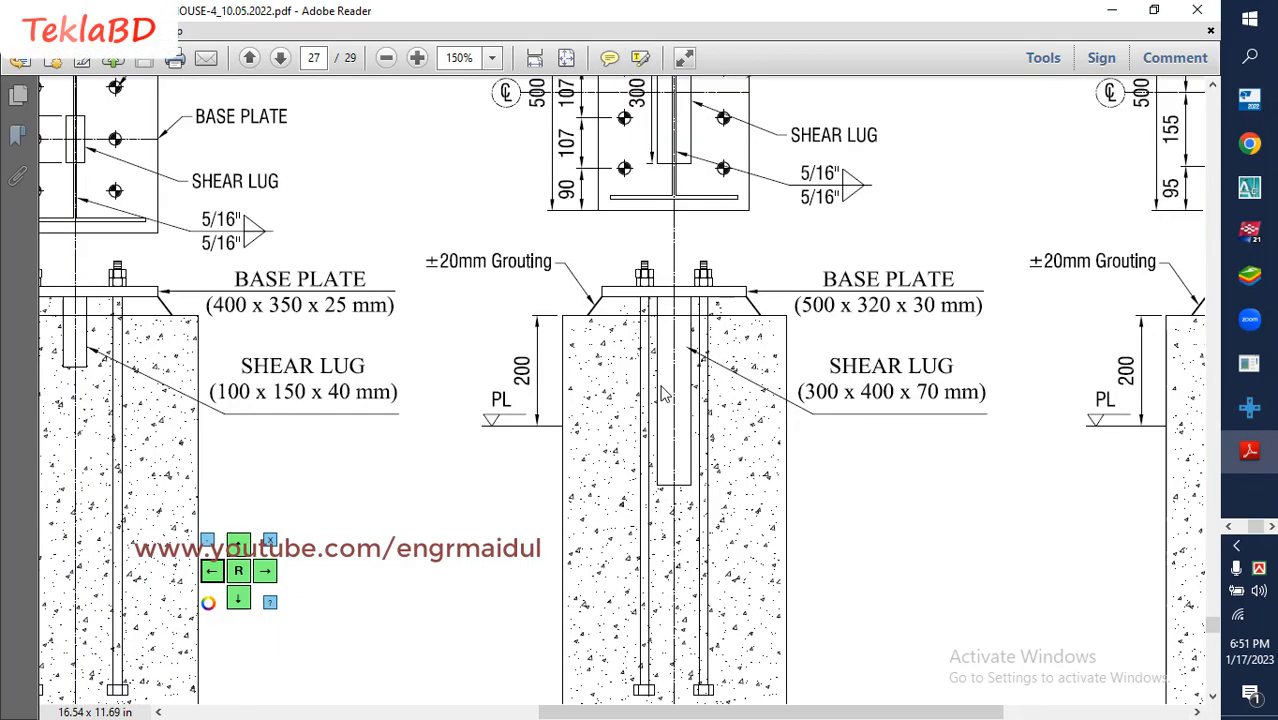
Return to Tekla Structures and place a steel column at the intersection of grid lines A and 3.
click(1110, 14)
ctrl+middle_drag(414, 441, 503, 396)
scroll(377, 448, down, 8)
scroll(503, 396, up, 8)
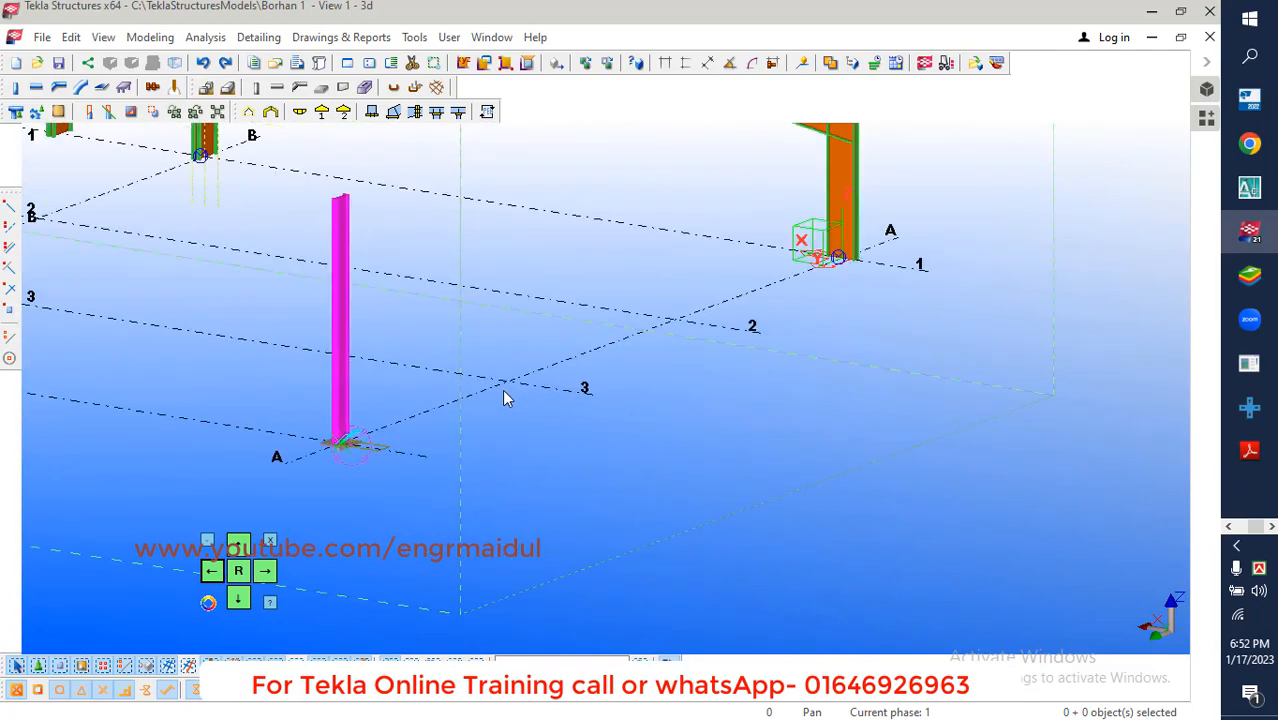
click(17, 89)
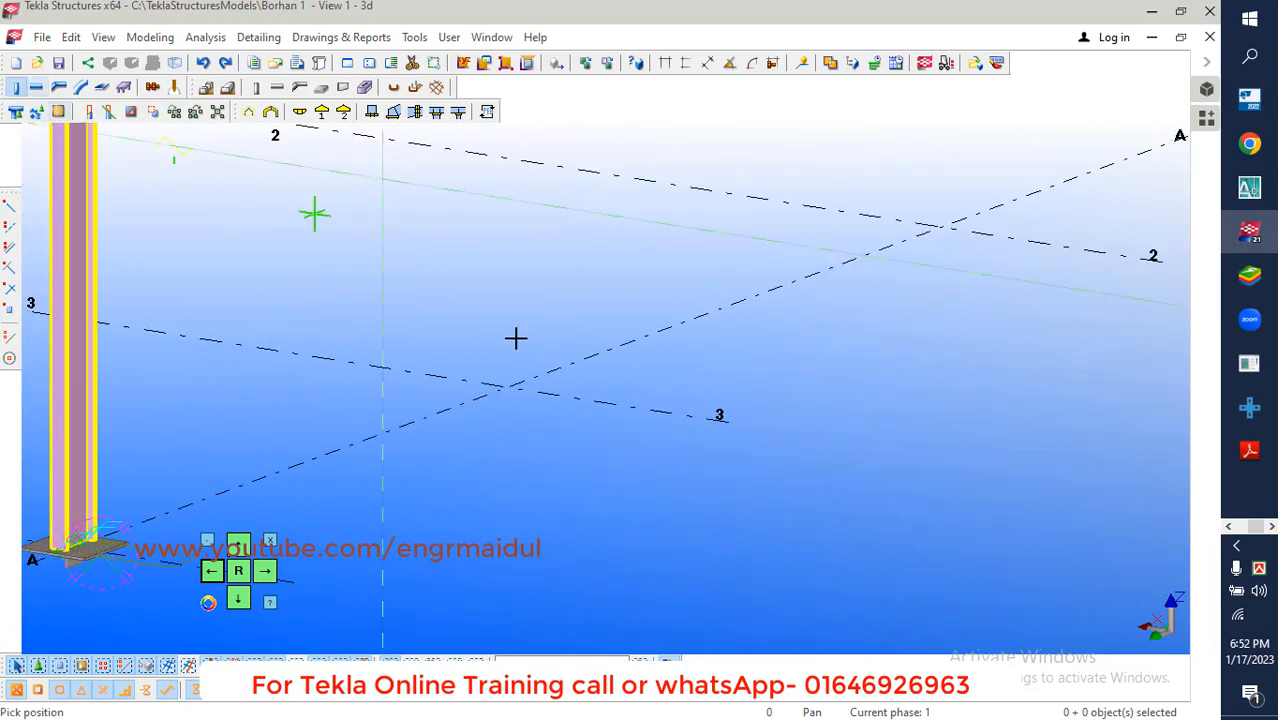
click(508, 386)
right_click(583, 311)
click(583, 311)
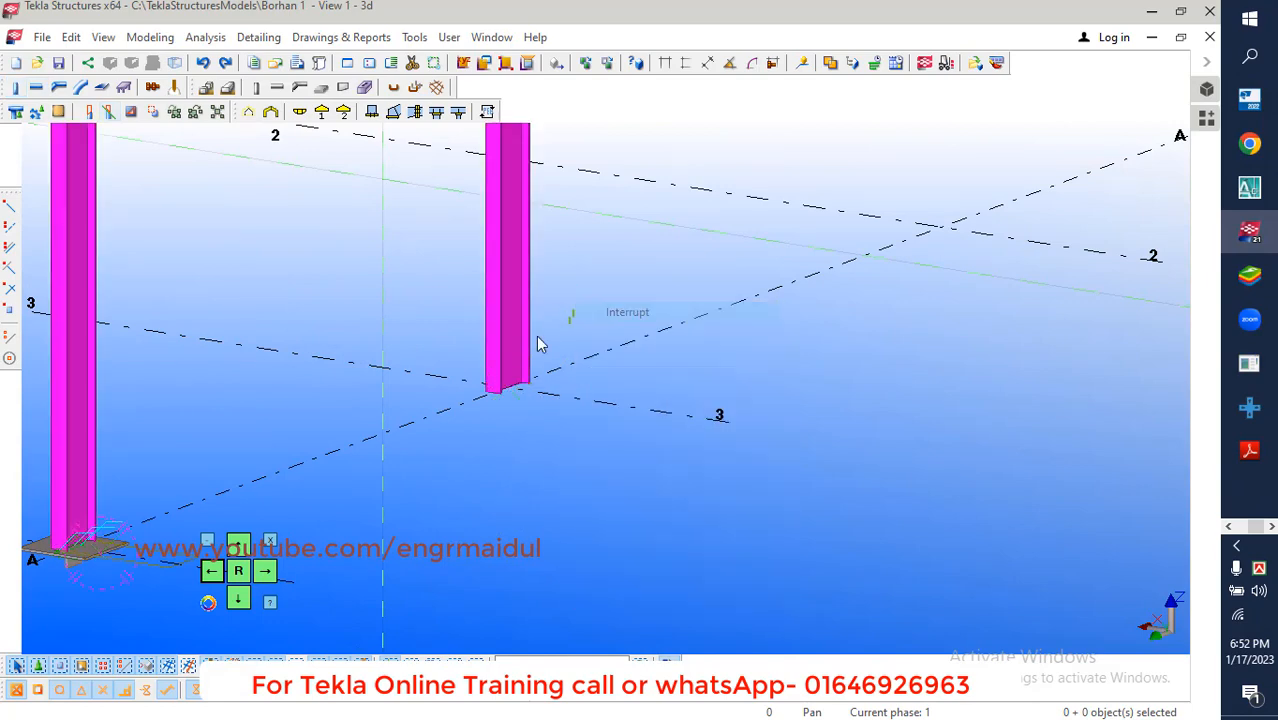
Apply the U.S. Base plate (1047) component to the base of the new column at grid A-3.
click(521, 325)
click(577, 331)
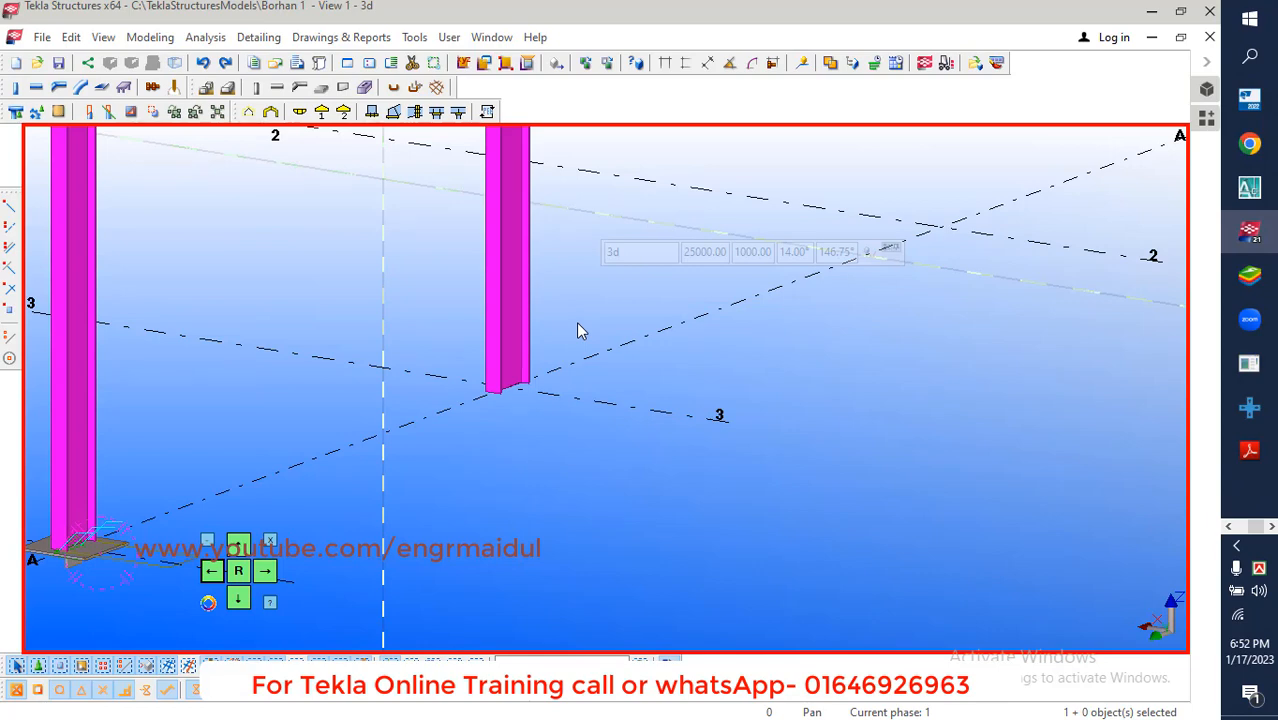
click(1205, 119)
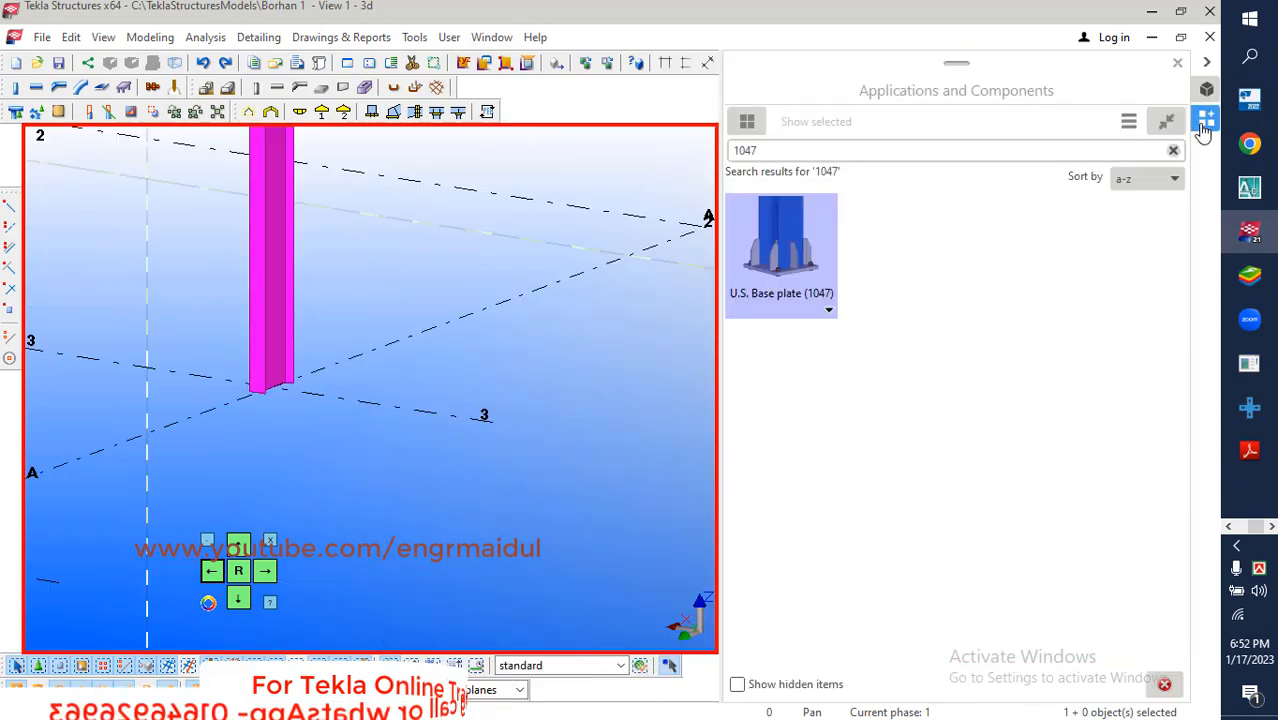
click(966, 160)
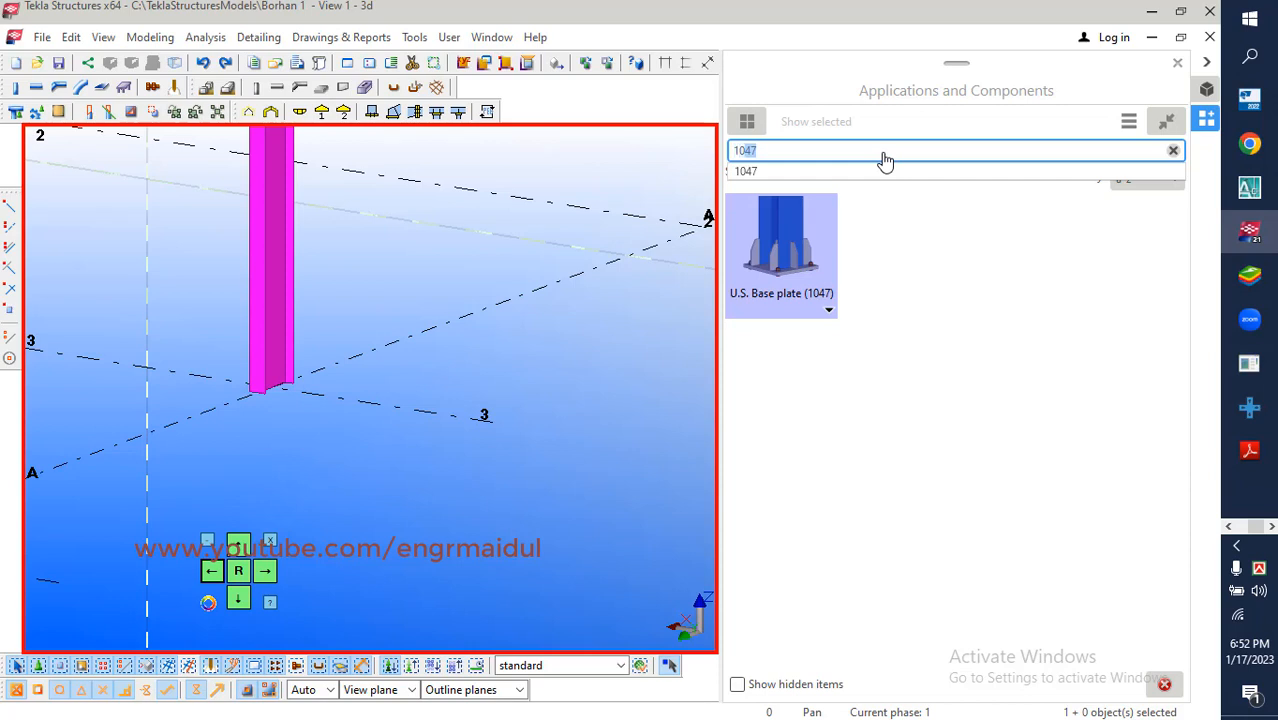
click(878, 314)
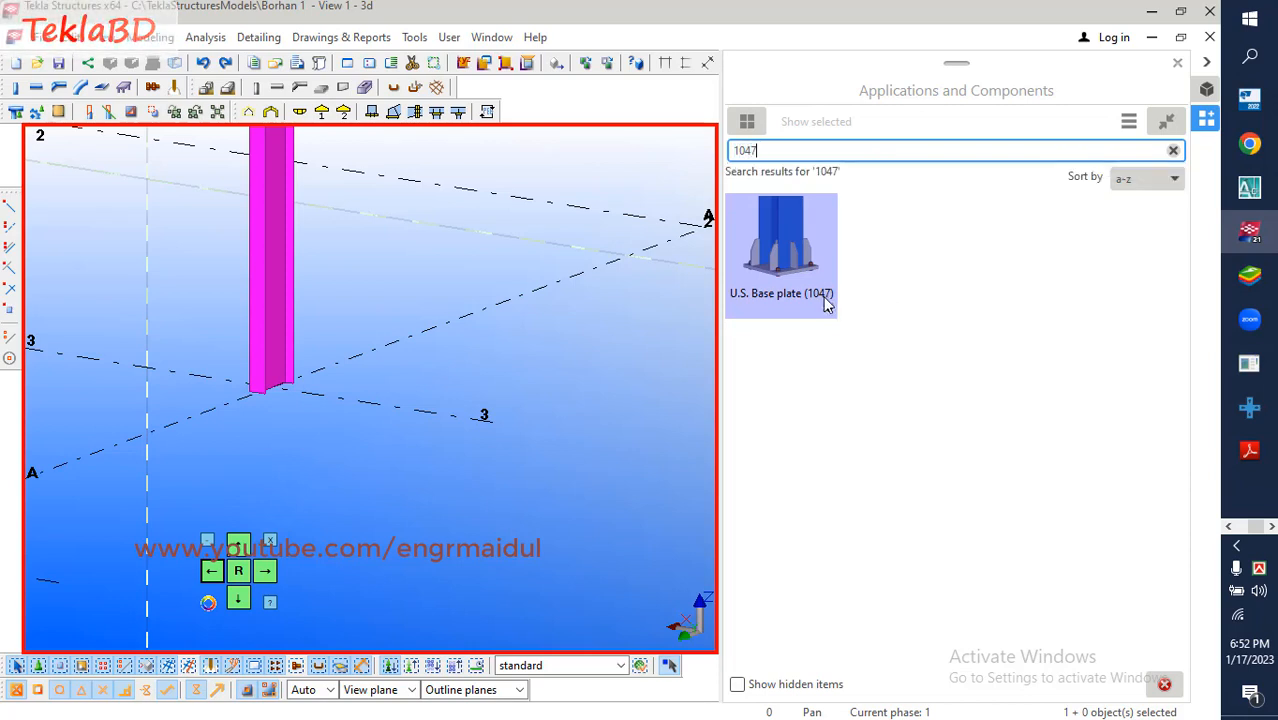
click(808, 266)
click(293, 332)
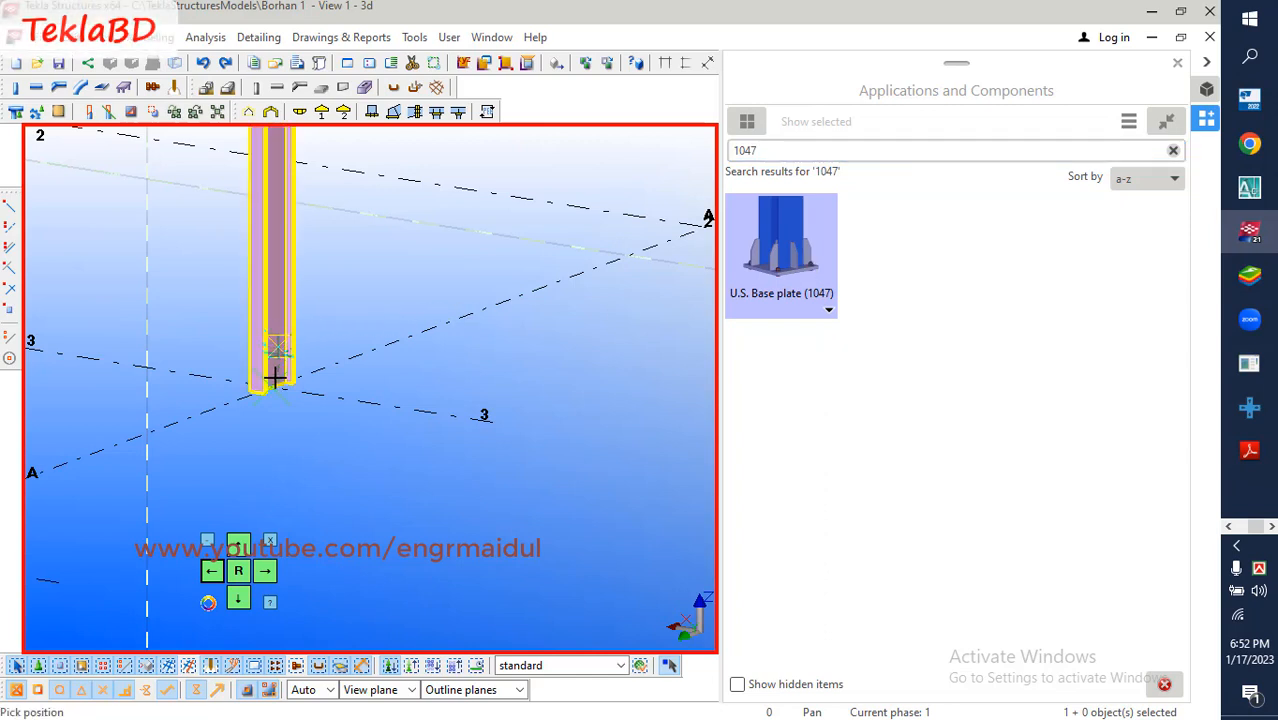
scroll(271, 383, up, 5)
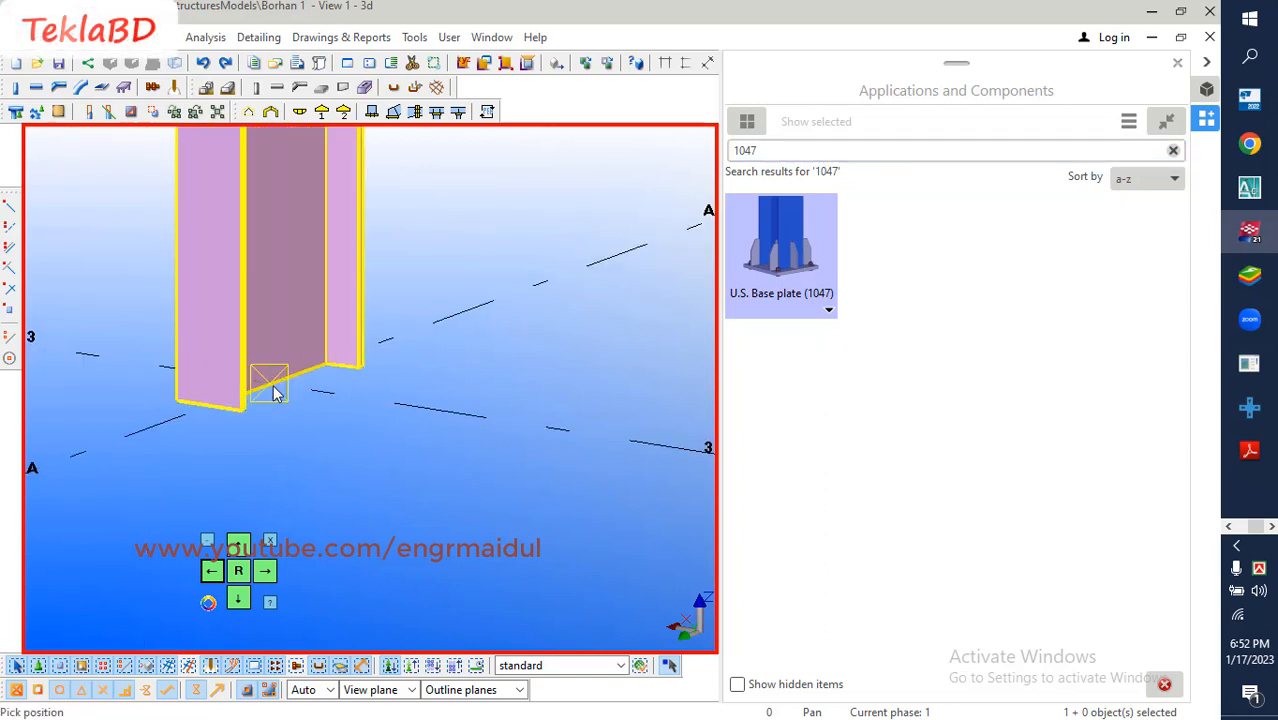
click(273, 388)
right_click(479, 252)
click(482, 270)
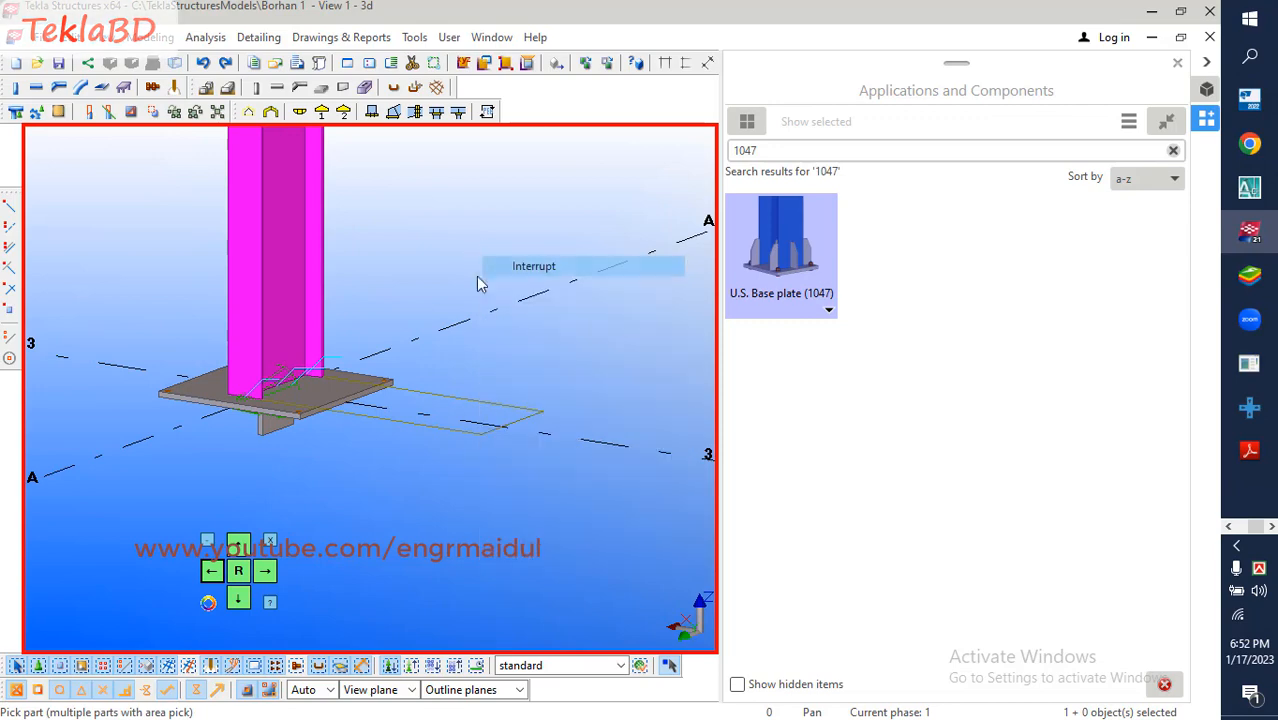
Open the new base plate's part properties and bring up the profile selection for its key profile, with plate profile PL.
scroll(408, 346, down, 2)
ctrl+middle_drag(389, 367, 542, 400)
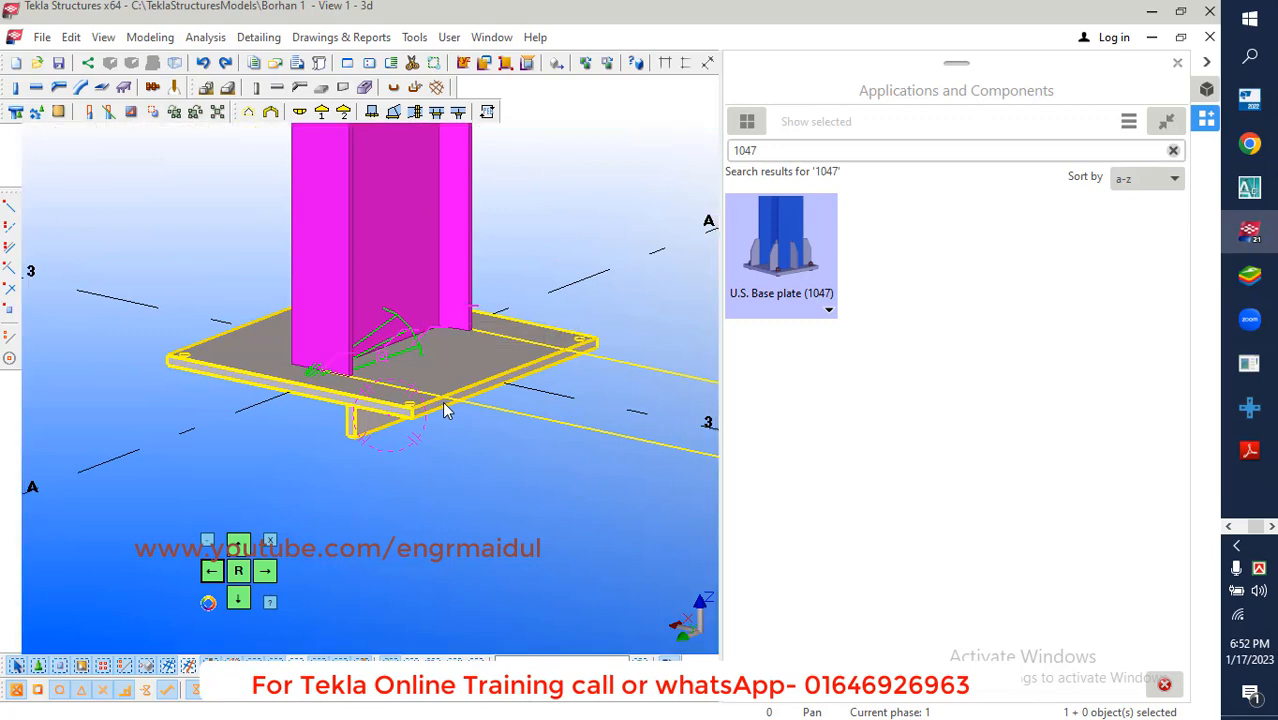
double_click(442, 401)
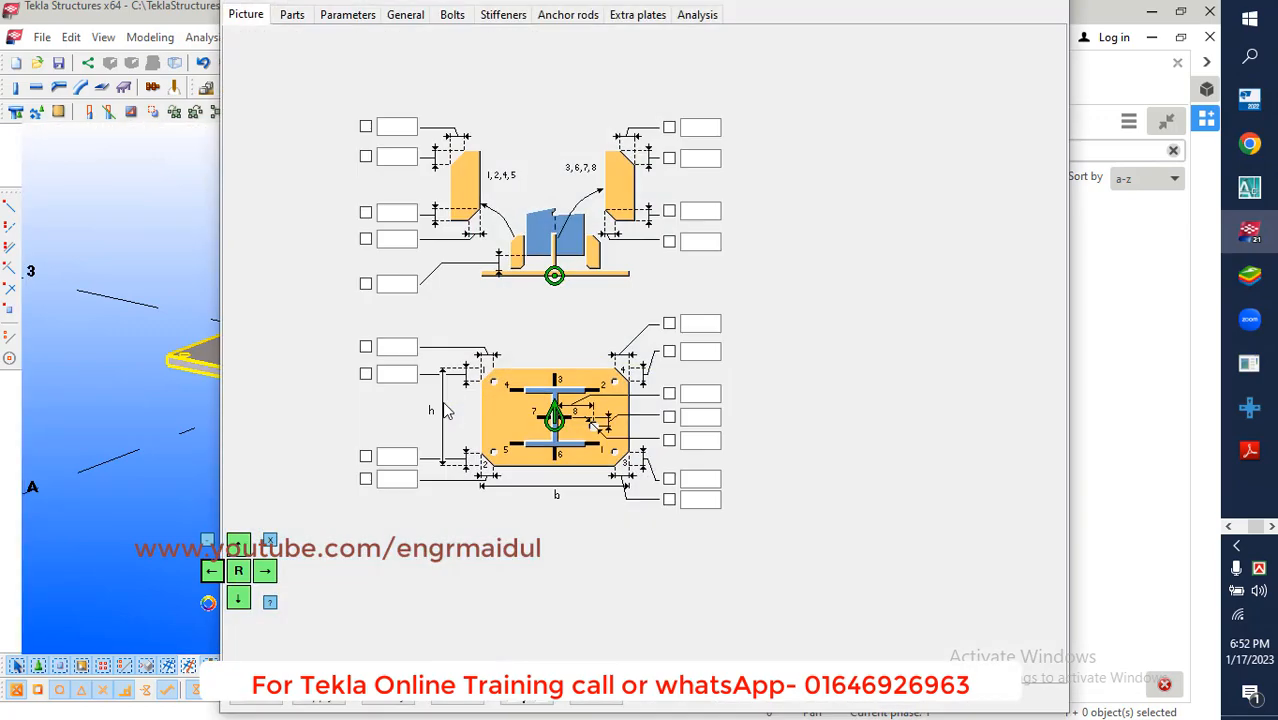
click(292, 15)
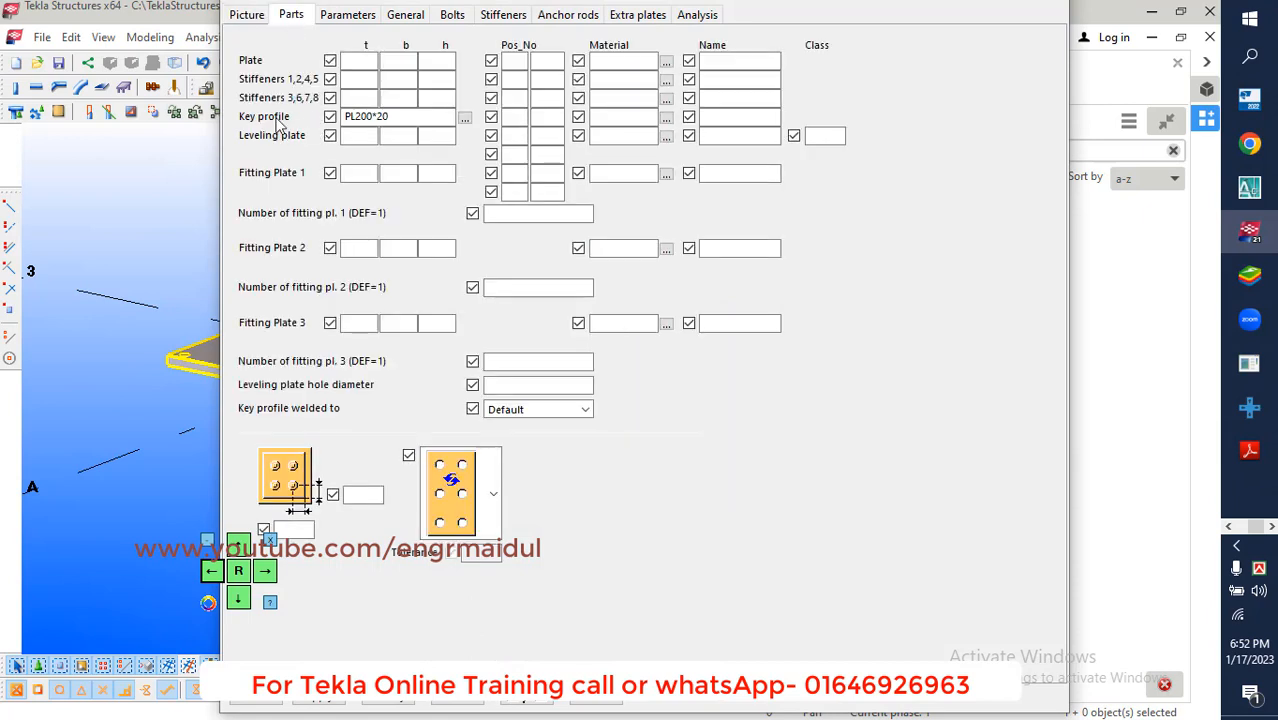
click(388, 118)
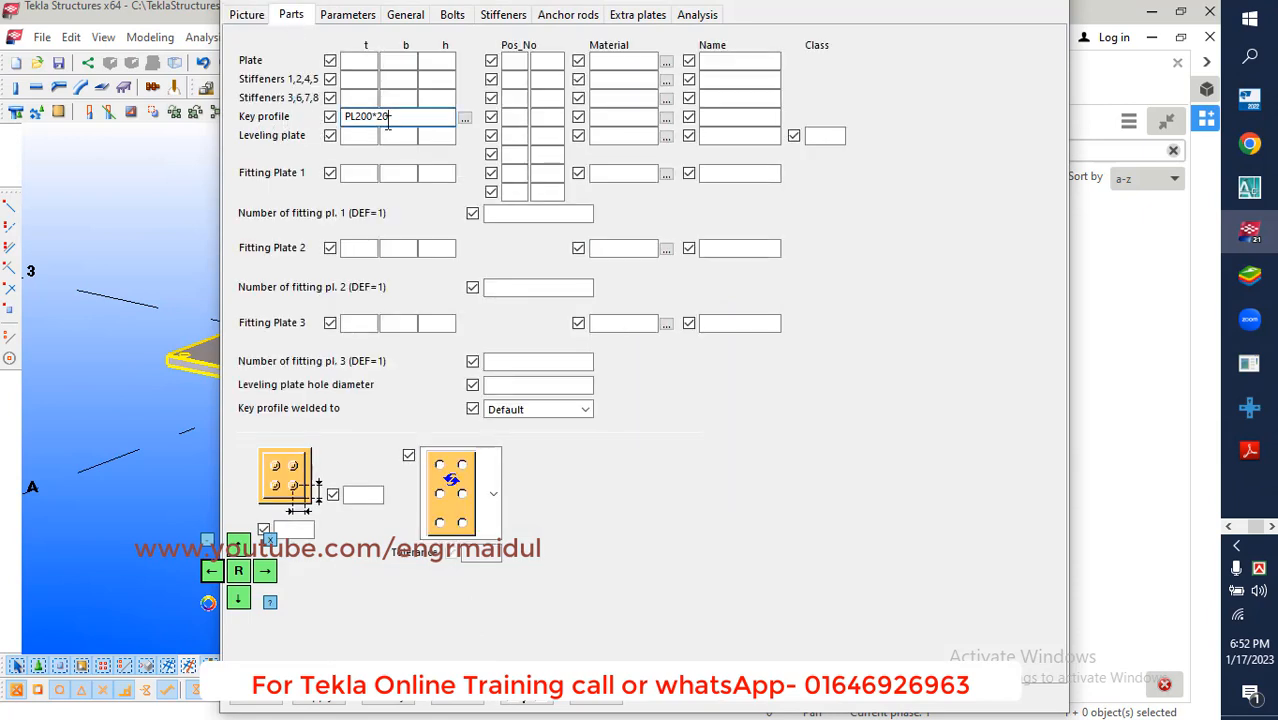
click(412, 118)
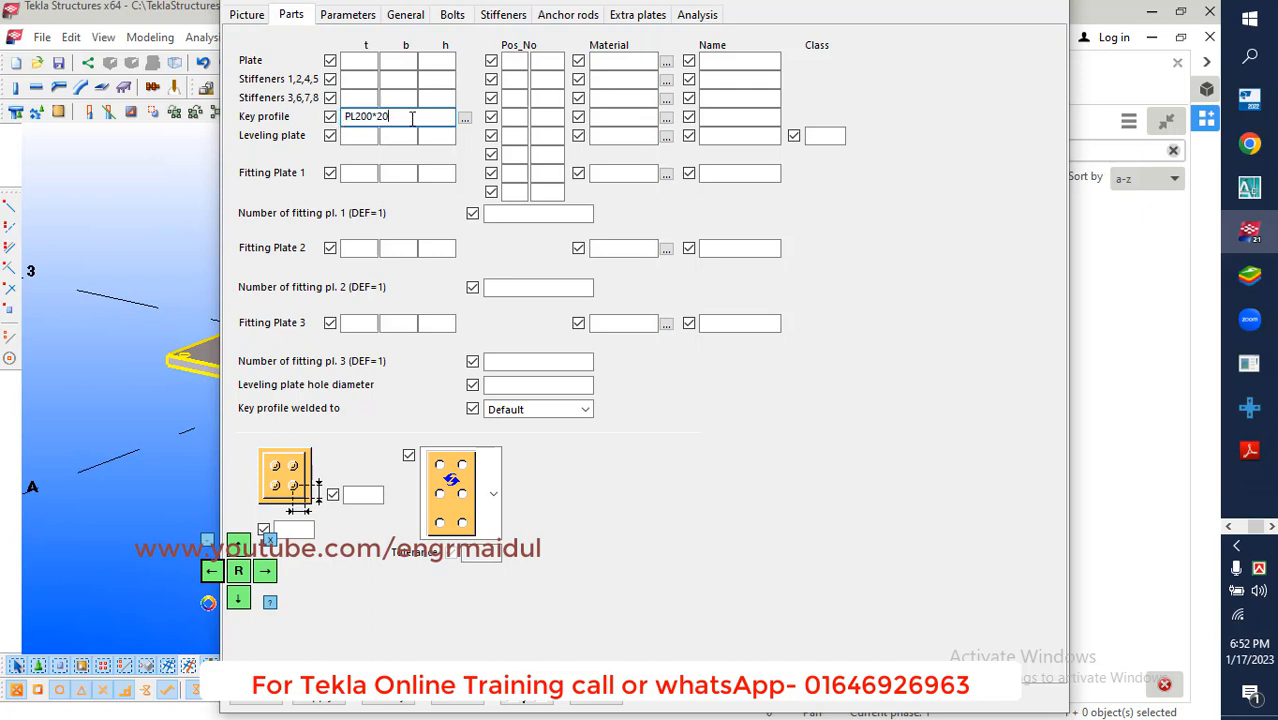
click(466, 119)
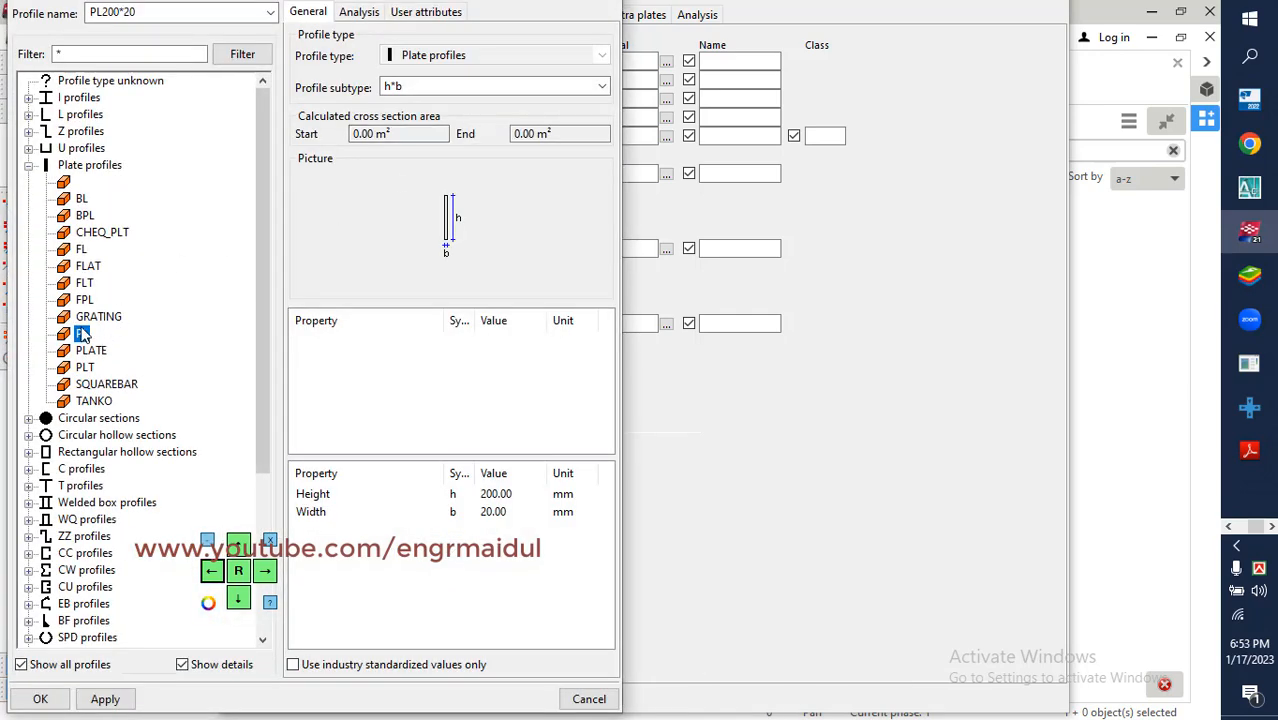
Check the BP3 shear lug size in the Adobe Reader drawing and set the key profile's height to 300 mm in Tekla.
click(497, 494)
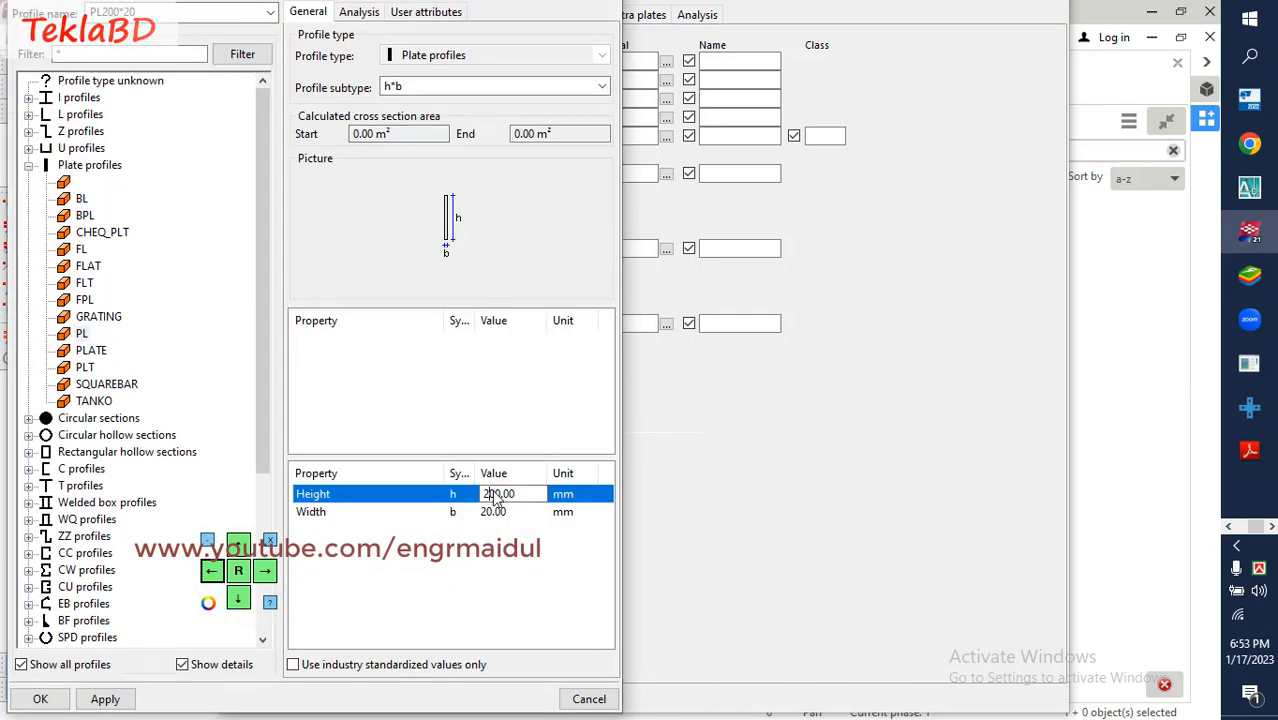
click(1249, 450)
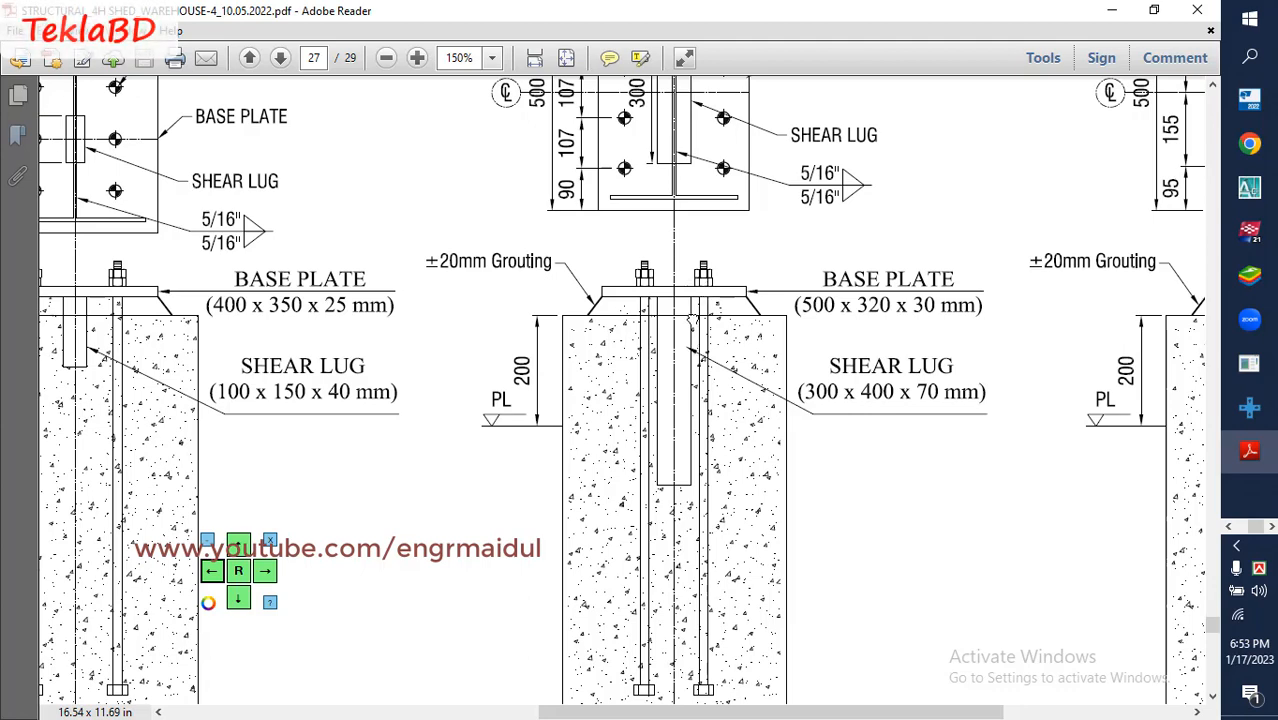
scroll(692, 320, up, 3)
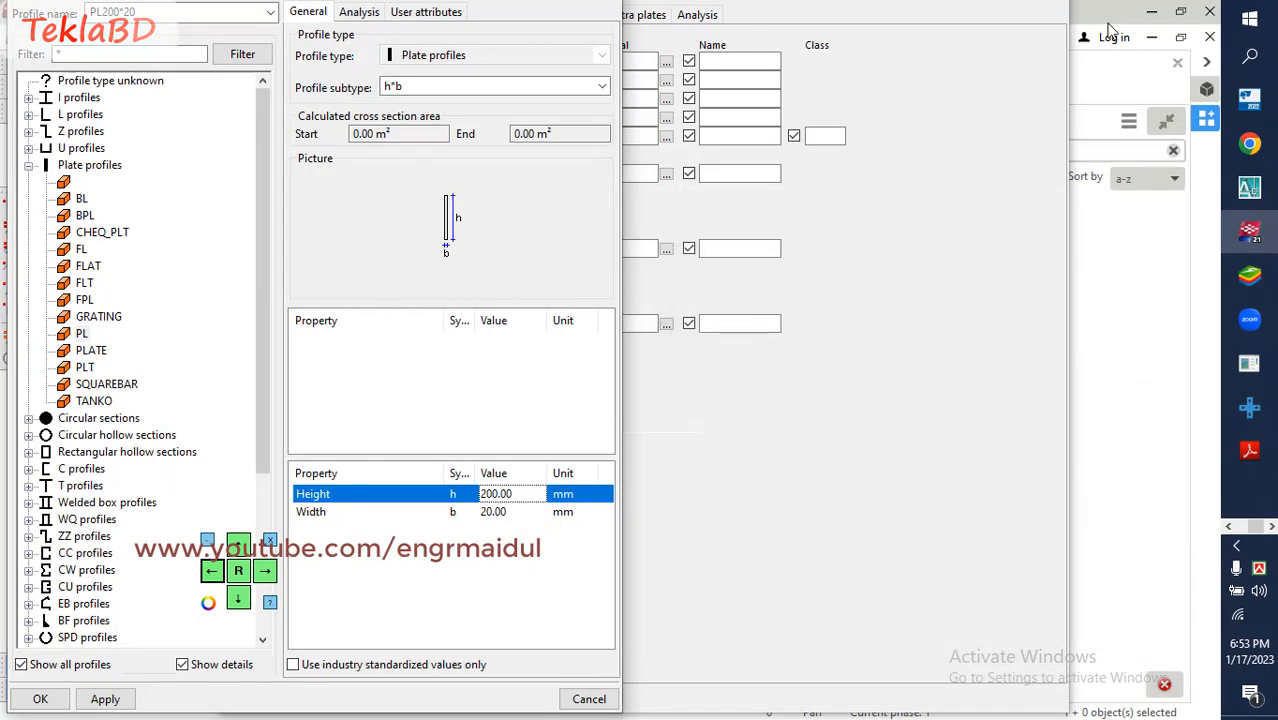
click(1111, 10)
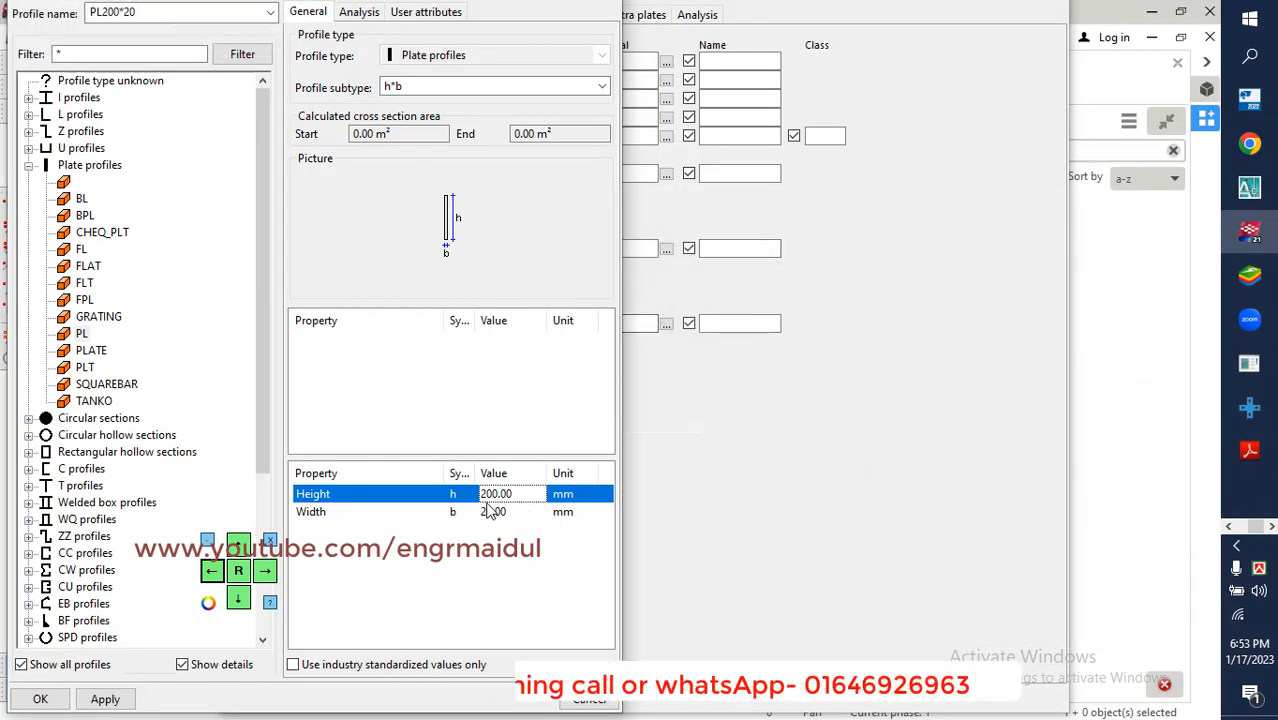
drag(528, 498, 487, 501)
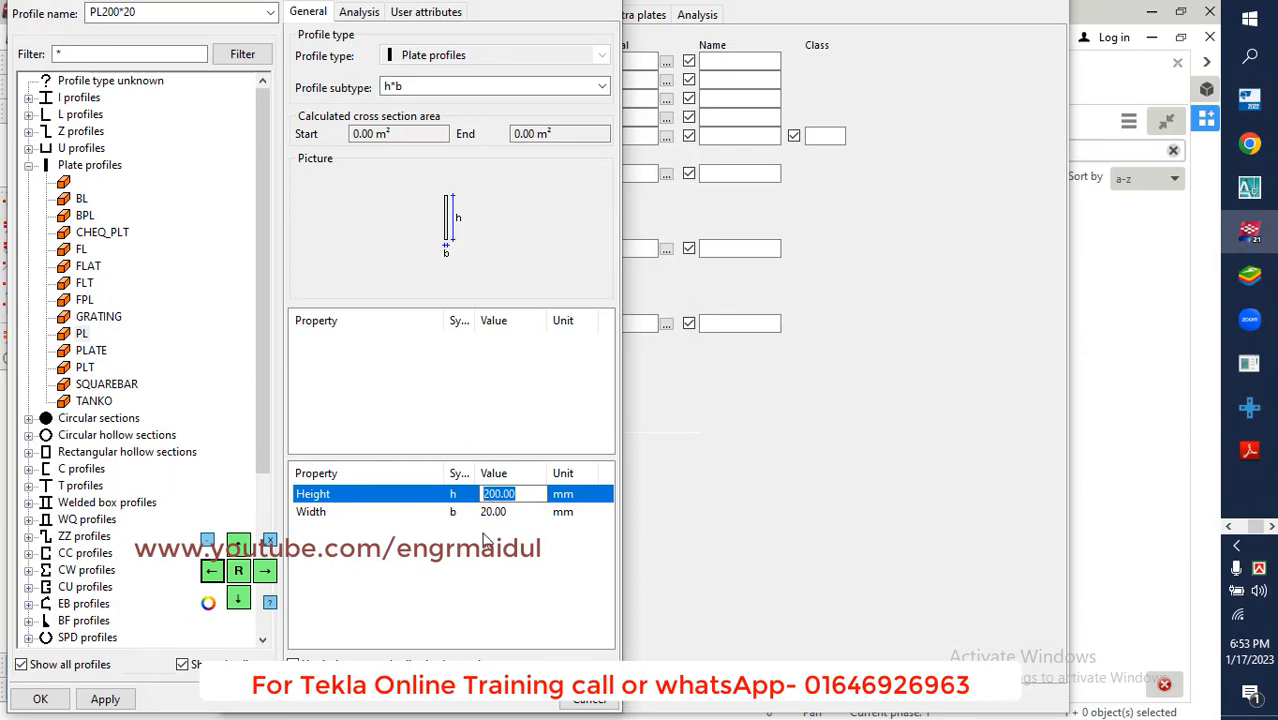
text(3)
Recheck the lug thickness in the drawing, set the key profile's width to 70 mm, and accept the PL300*70 profile.
click(502, 515)
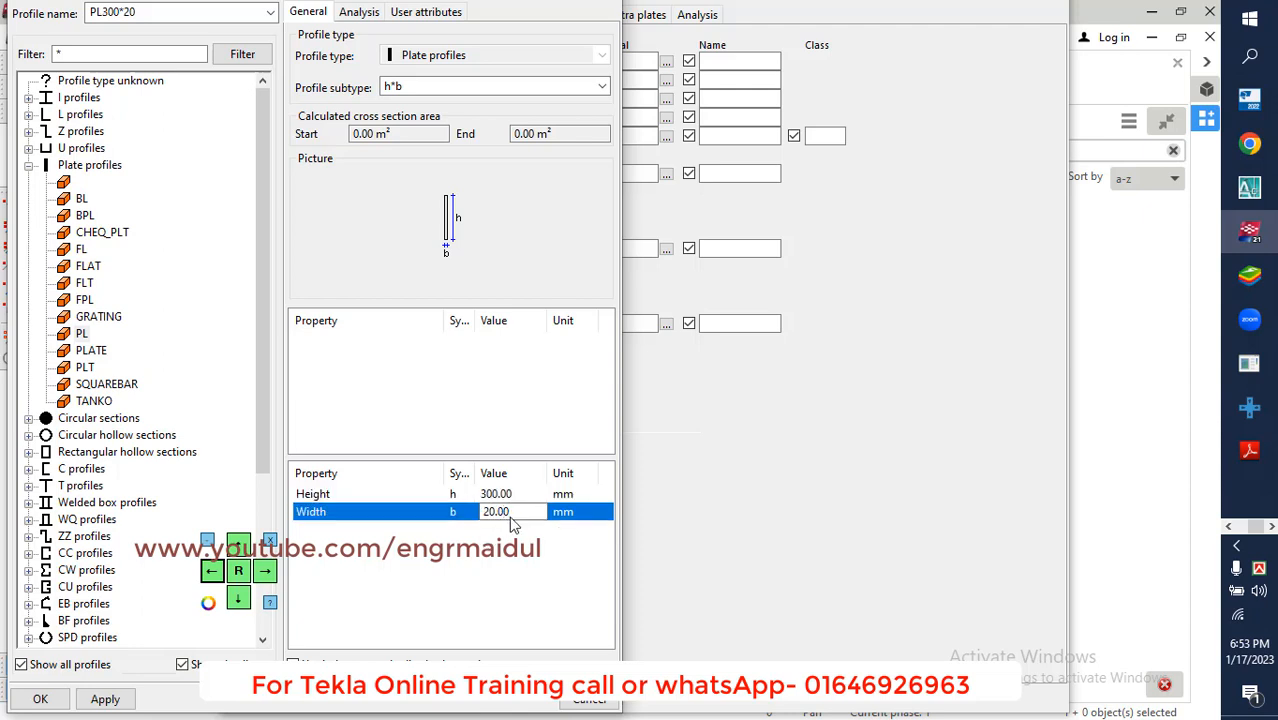
drag(520, 515, 474, 527)
click(1249, 451)
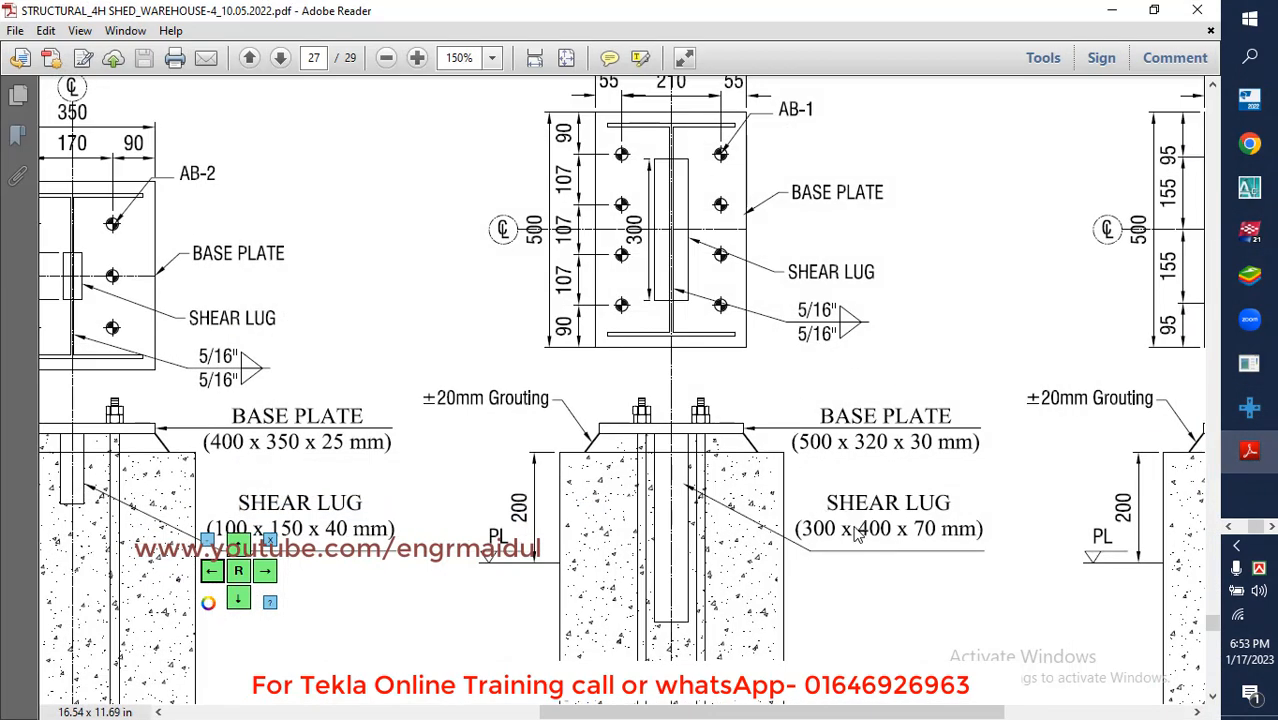
click(1111, 10)
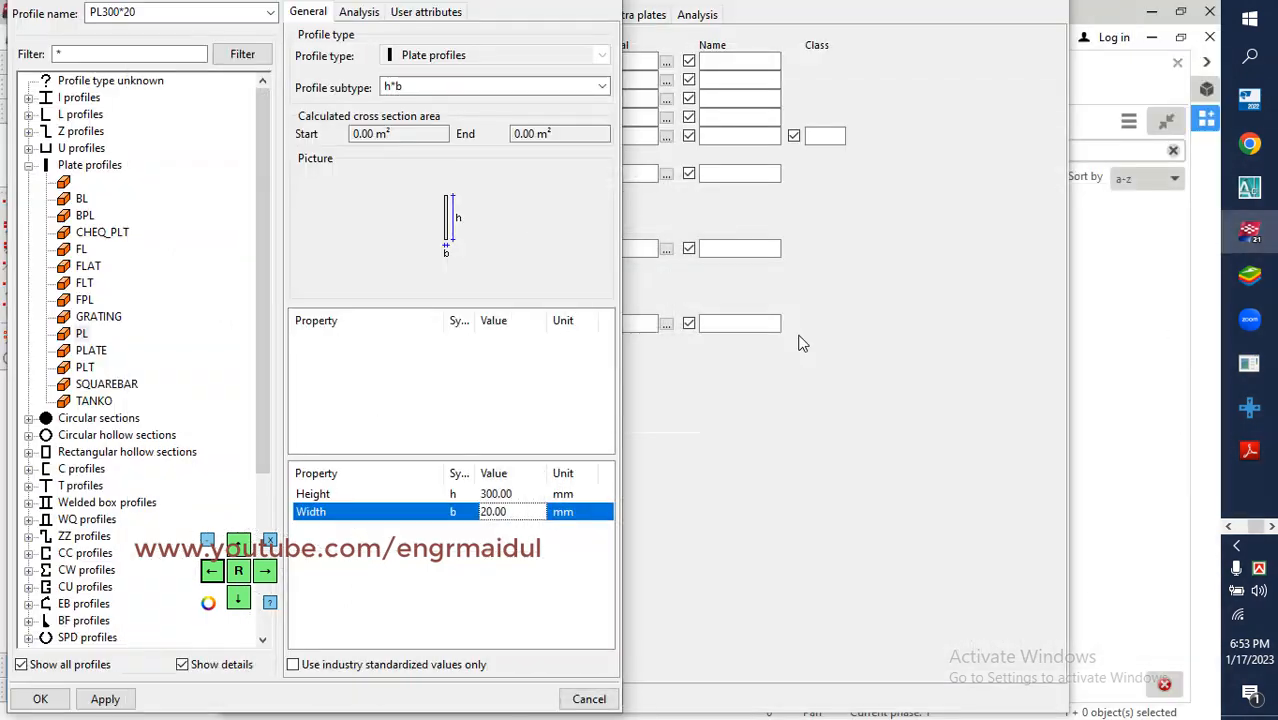
double_click(510, 512)
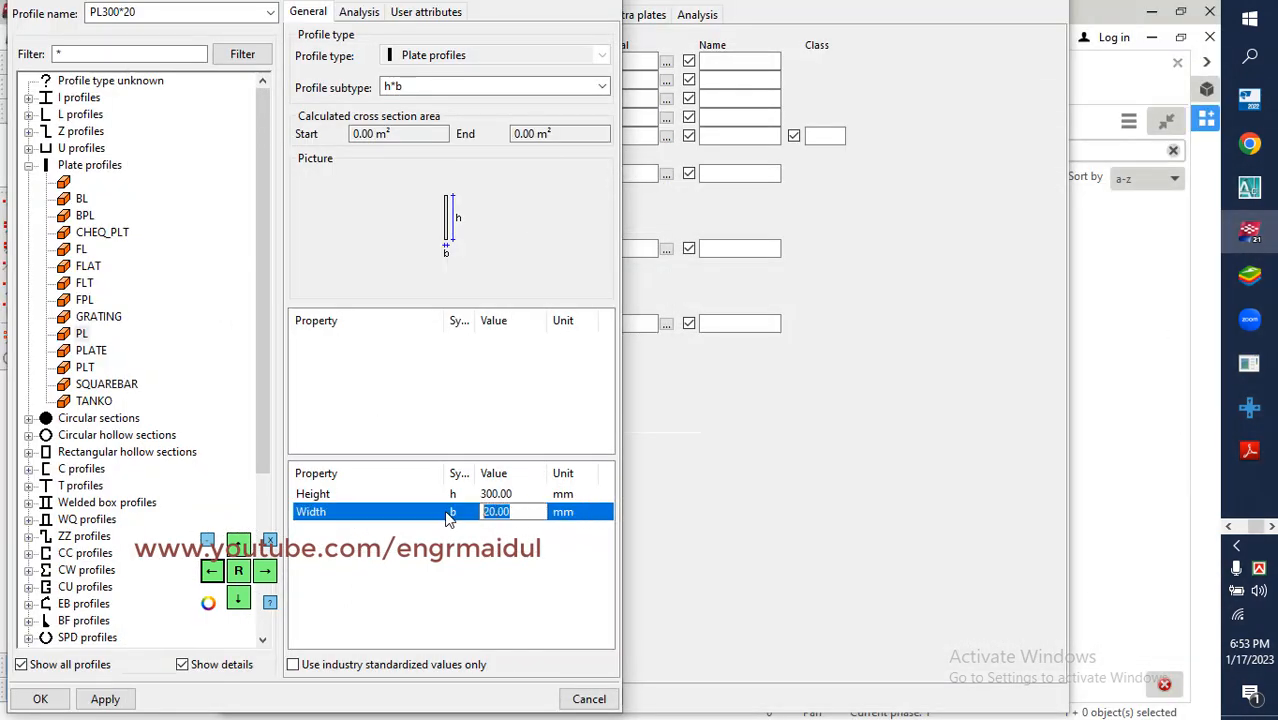
text(70)
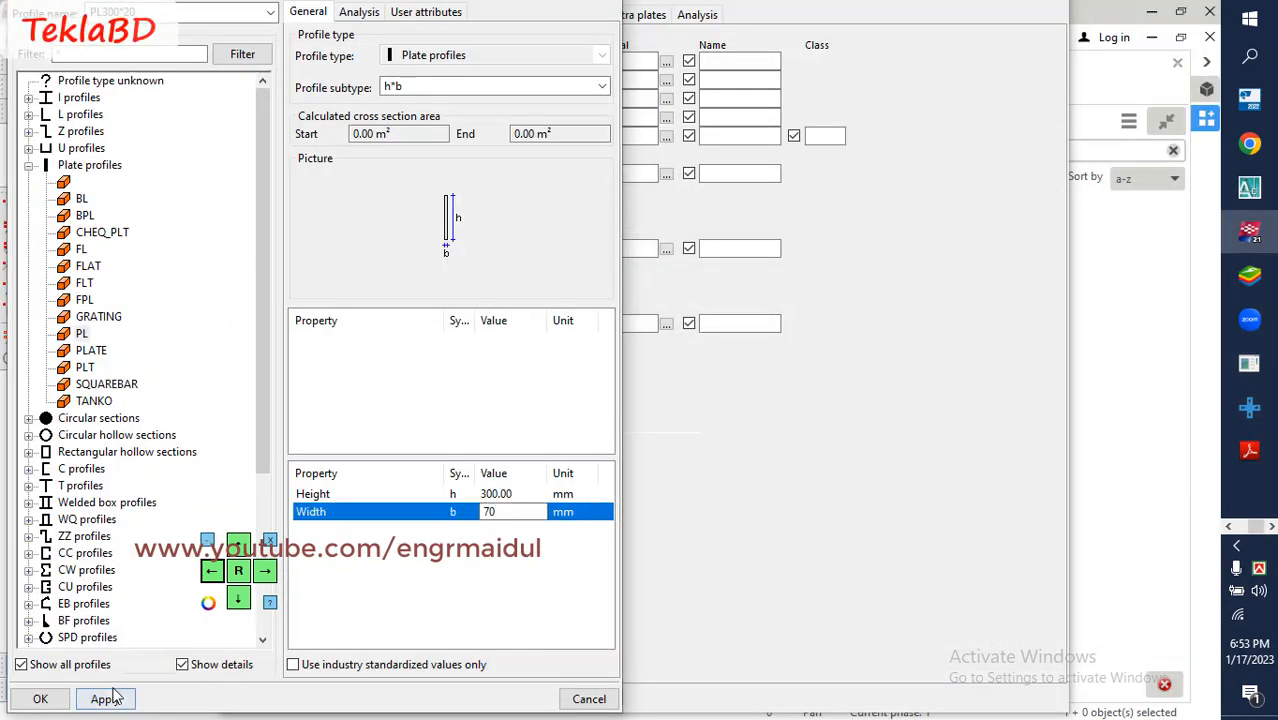
click(105, 699)
click(46, 699)
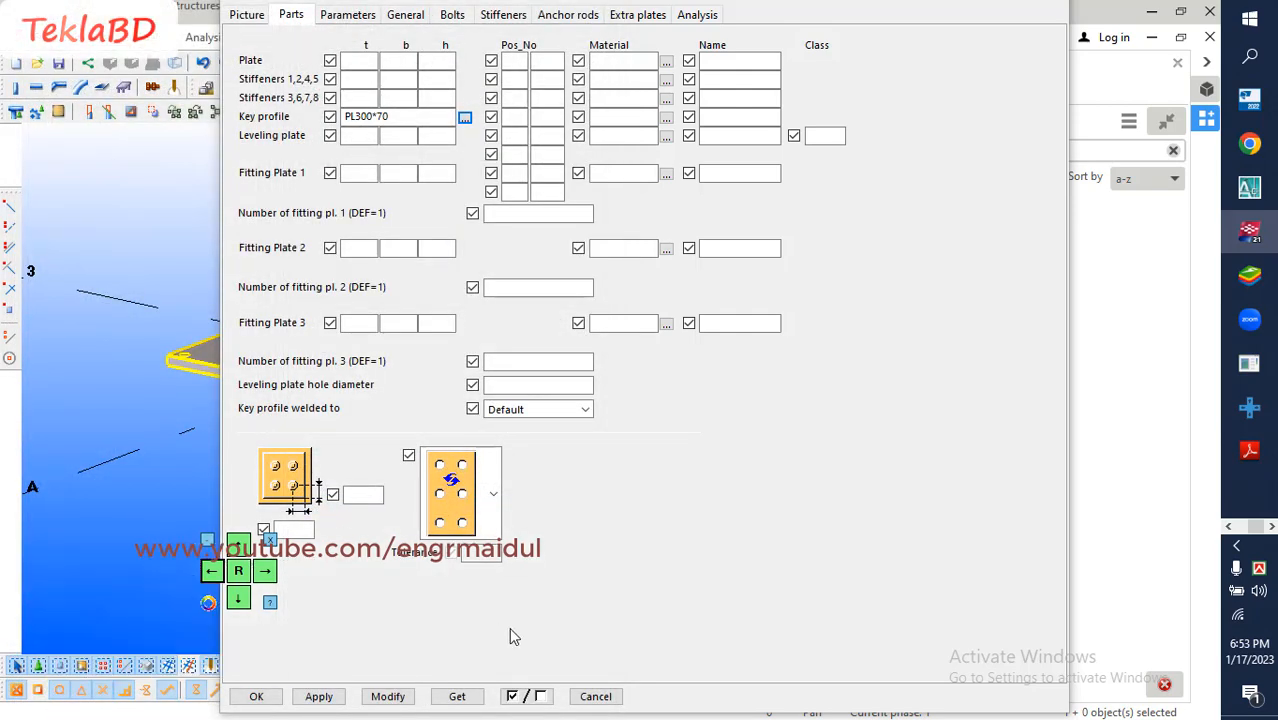
Modify the base plate component with the PL300*70 key profile and check the shear lug under the plate against that size.
click(386, 697)
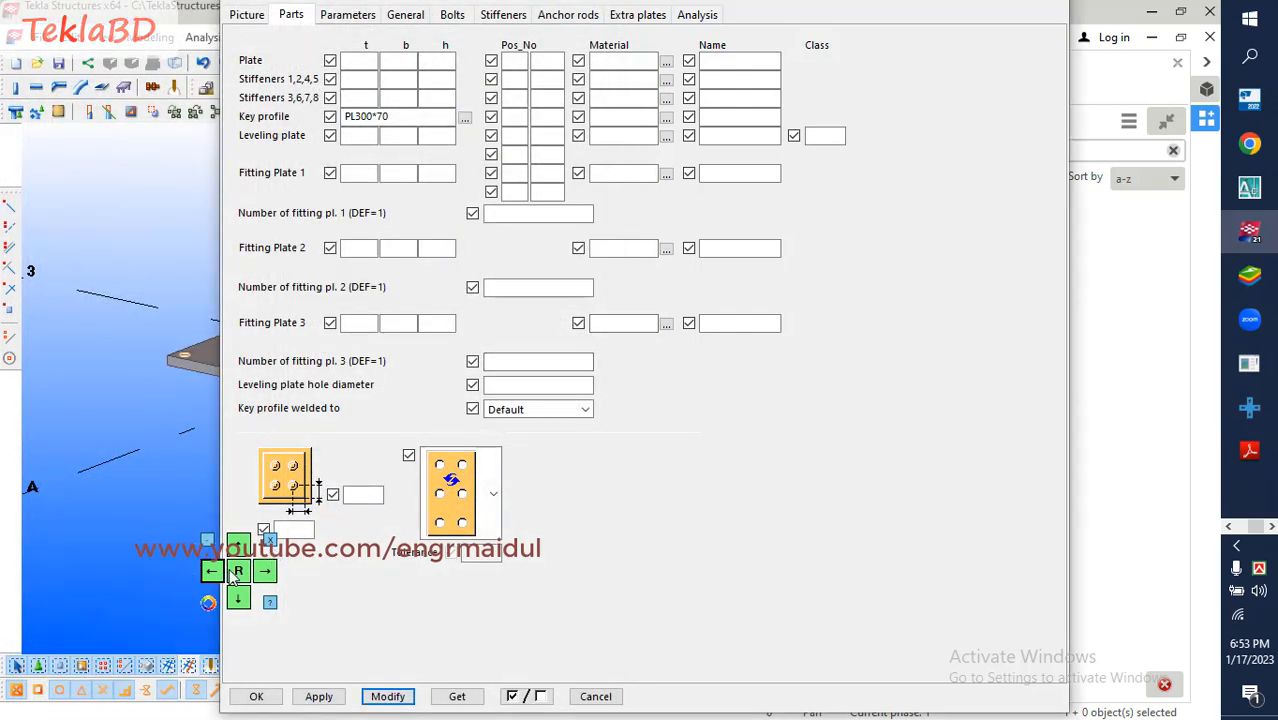
click(266, 571)
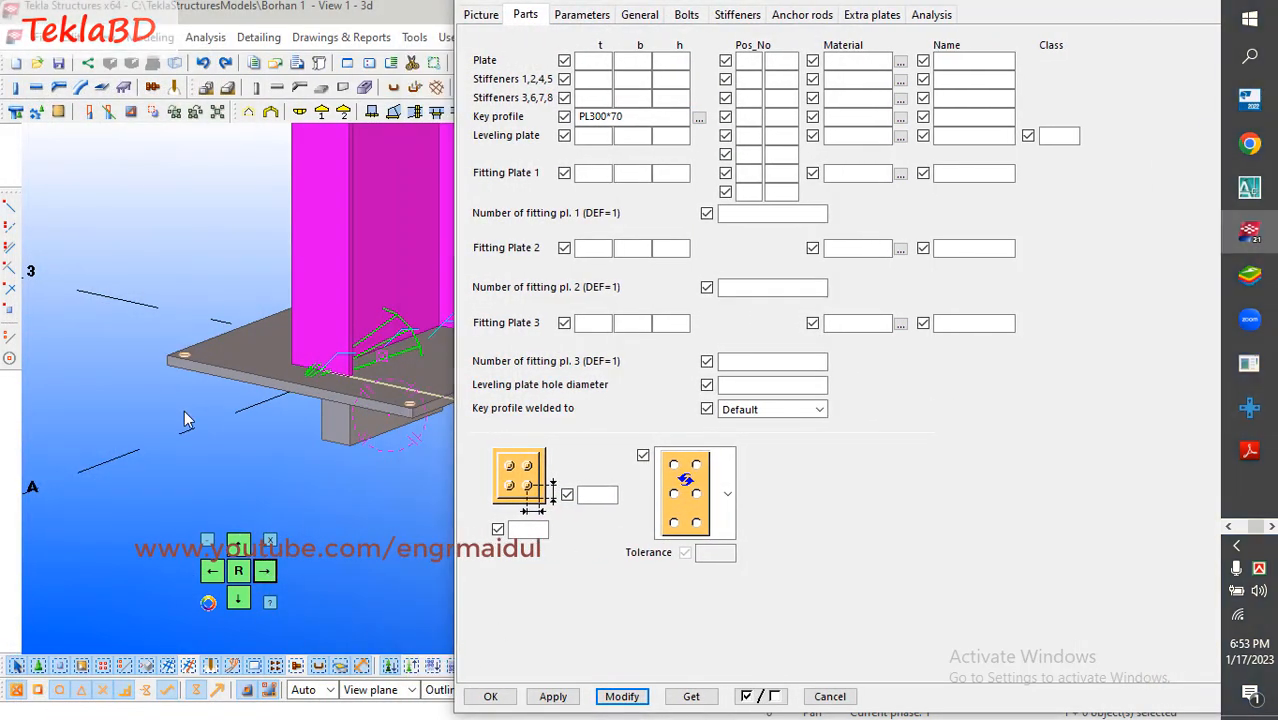
ctrl+middle_drag(287, 398, 321, 344)
ctrl+middle_drag(295, 390, 358, 308)
scroll(254, 402, up, 6)
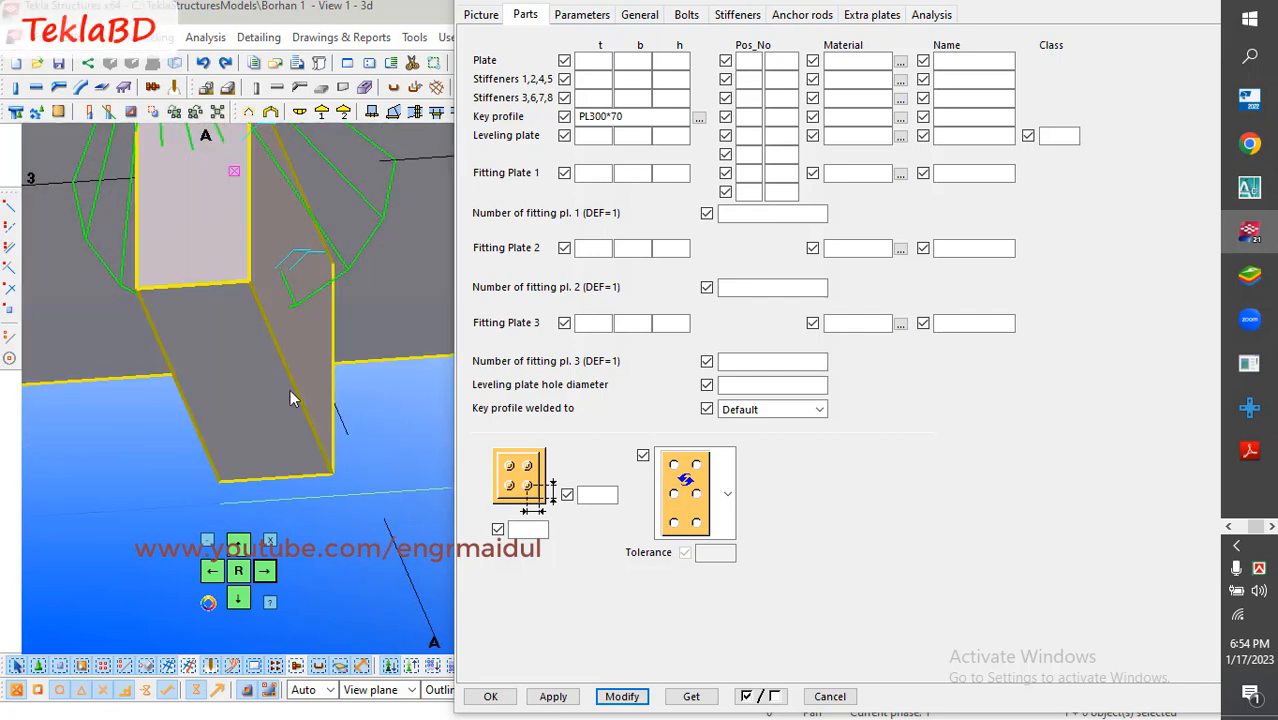
scroll(299, 440, down, 2)
click(592, 118)
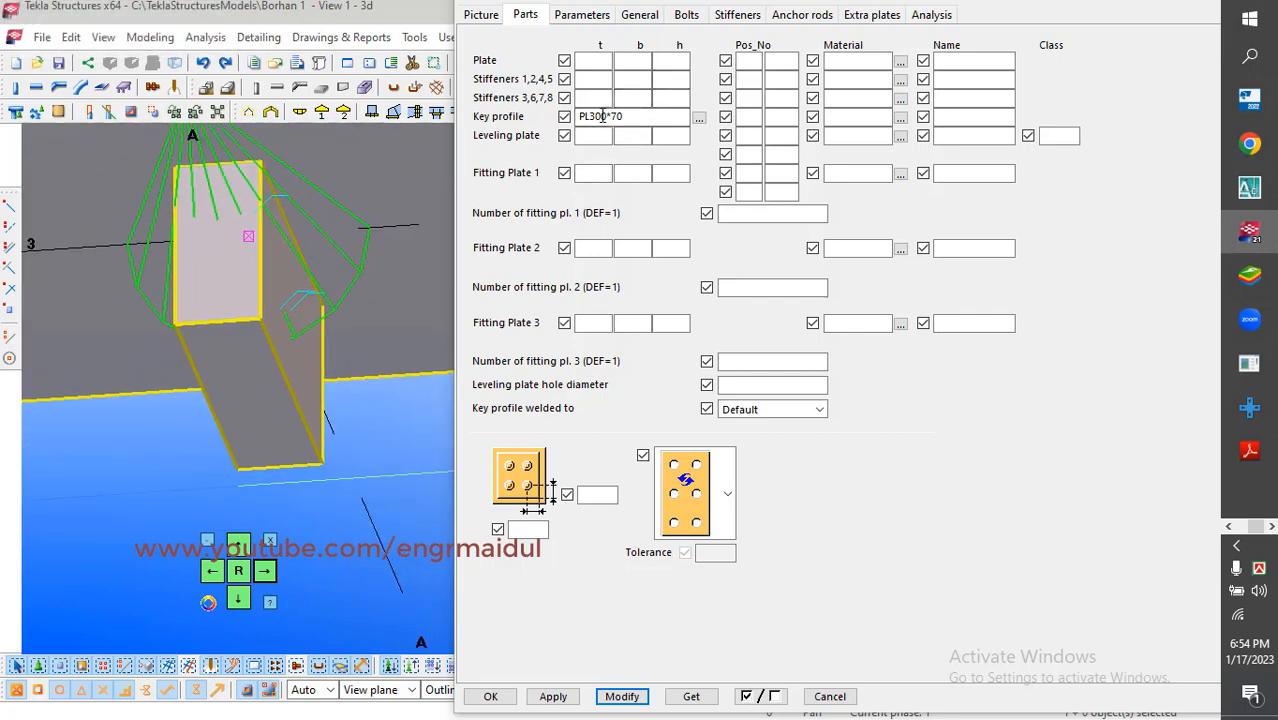
scroll(423, 323, down, 5)
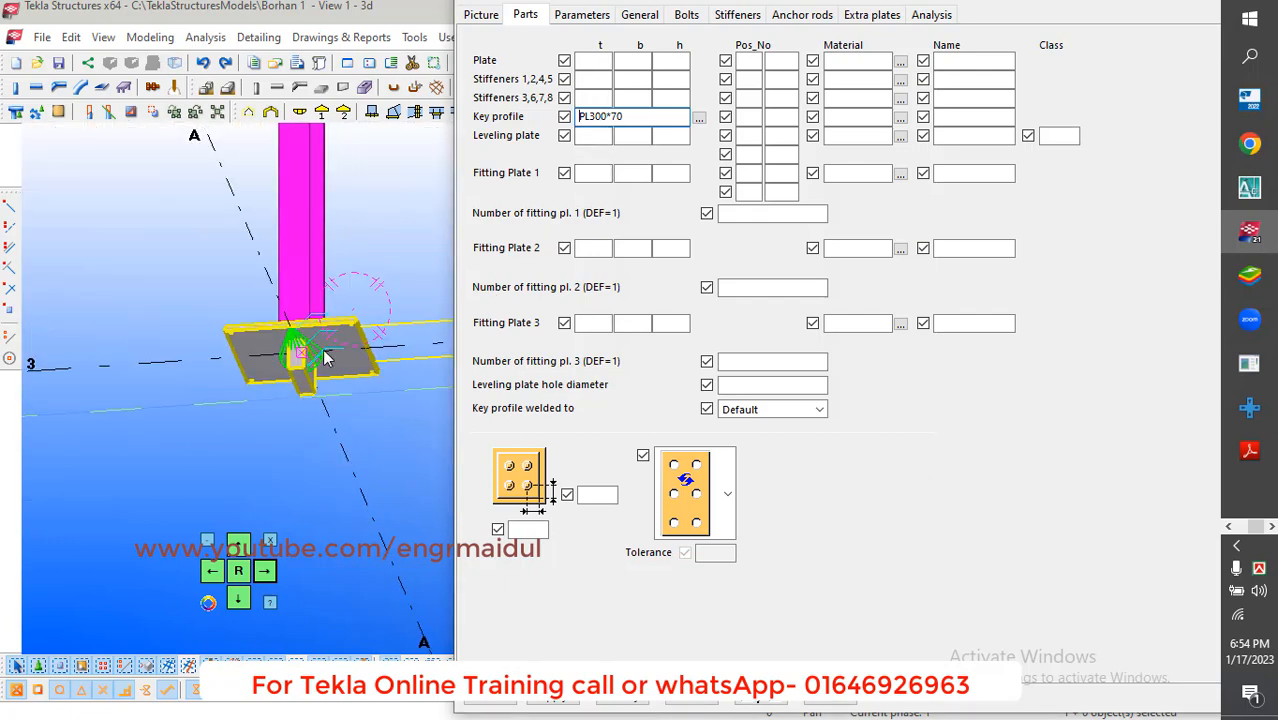
middle_drag(310, 400, 295, 453)
scroll(320, 322, up, 5)
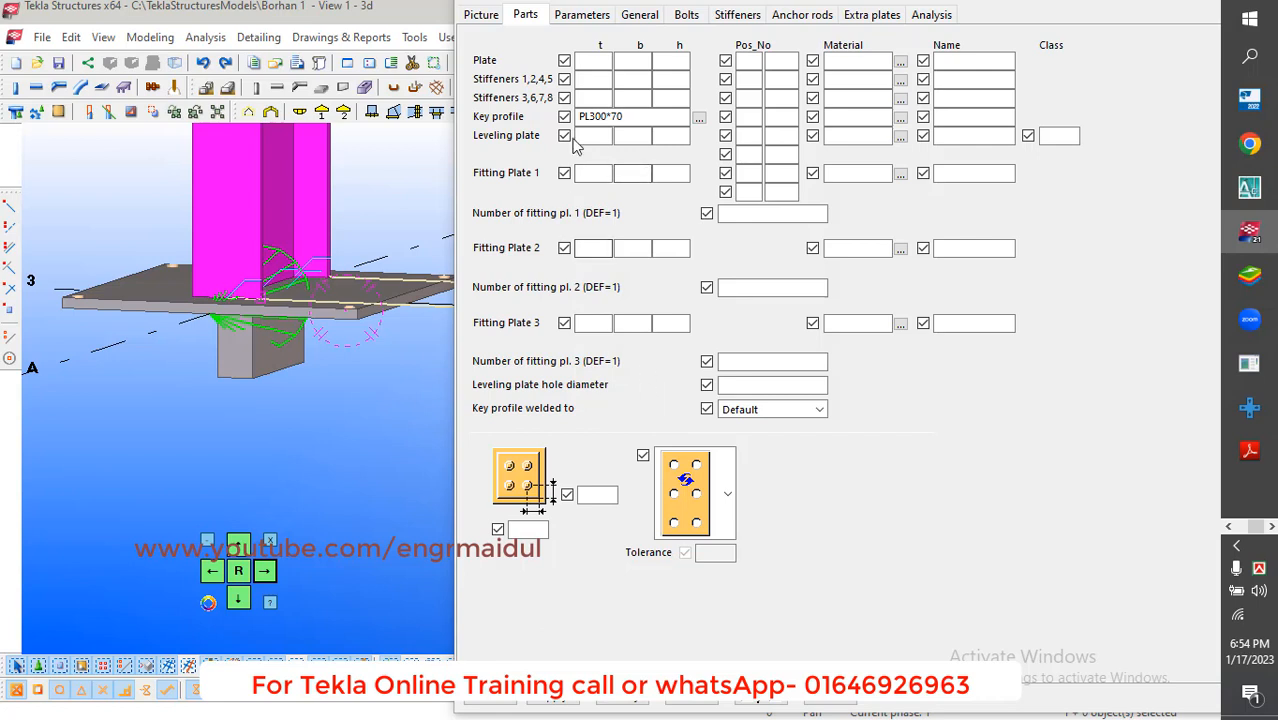
Set the key profile's length below the base plate to 400 mm and update the base plate component in the model.
click(578, 16)
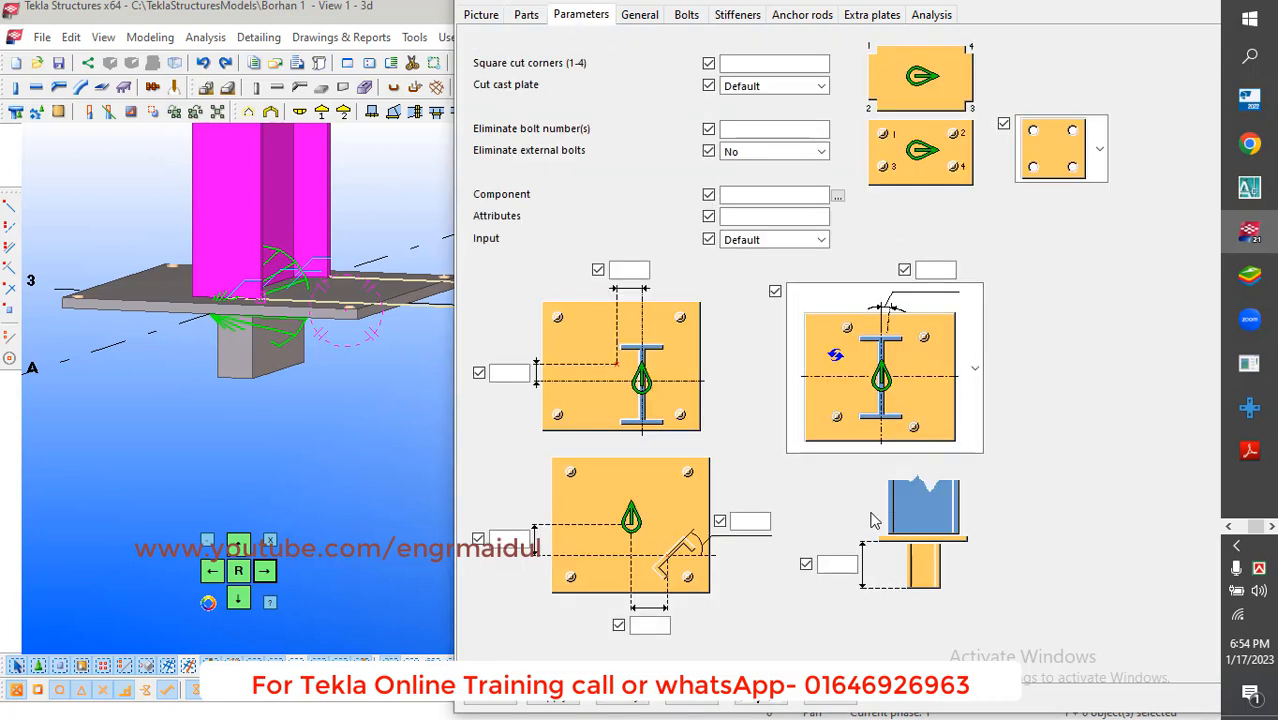
drag(790, 468, 1020, 617)
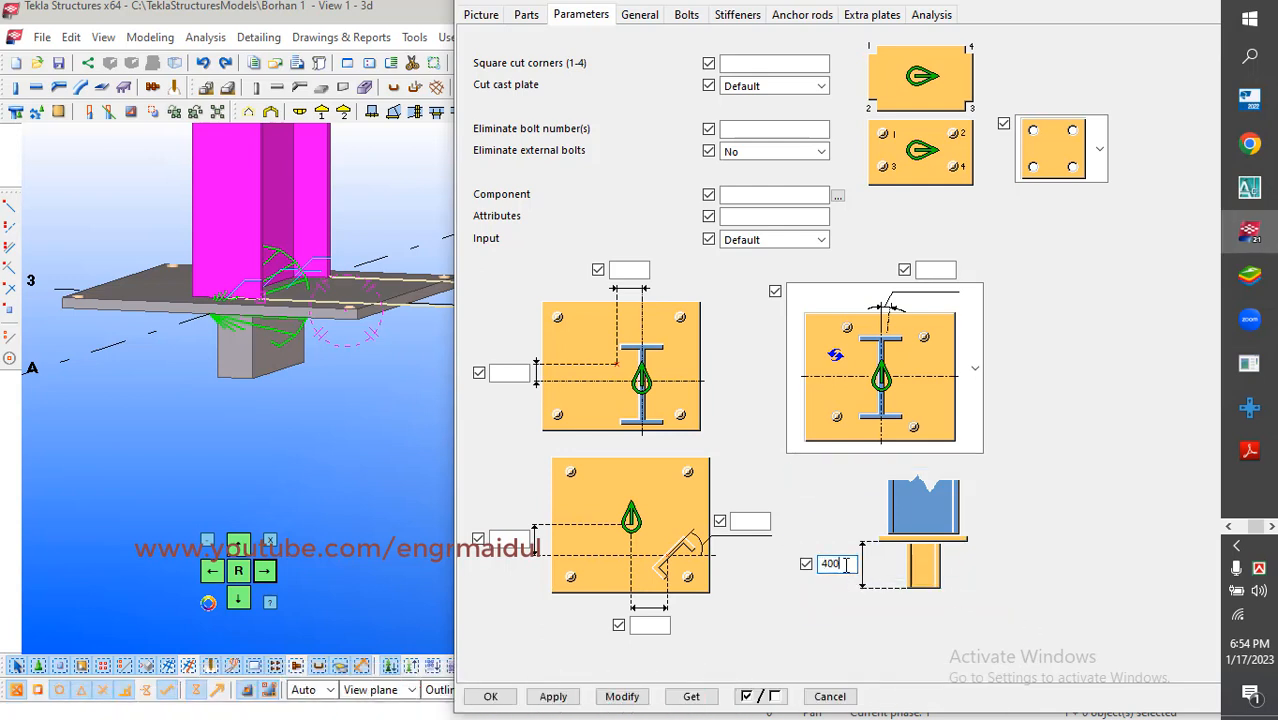
click(626, 697)
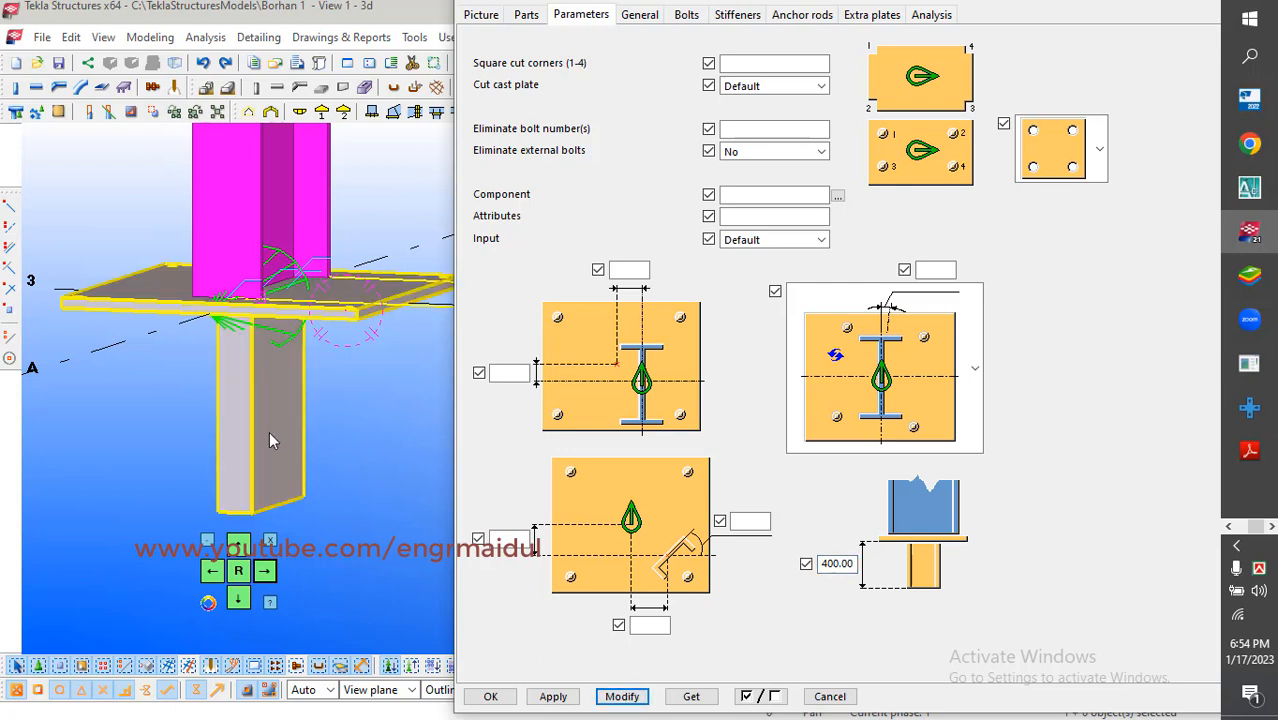
scroll(269, 431, down, 4)
ctrl+middle_drag(269, 431, 331, 436)
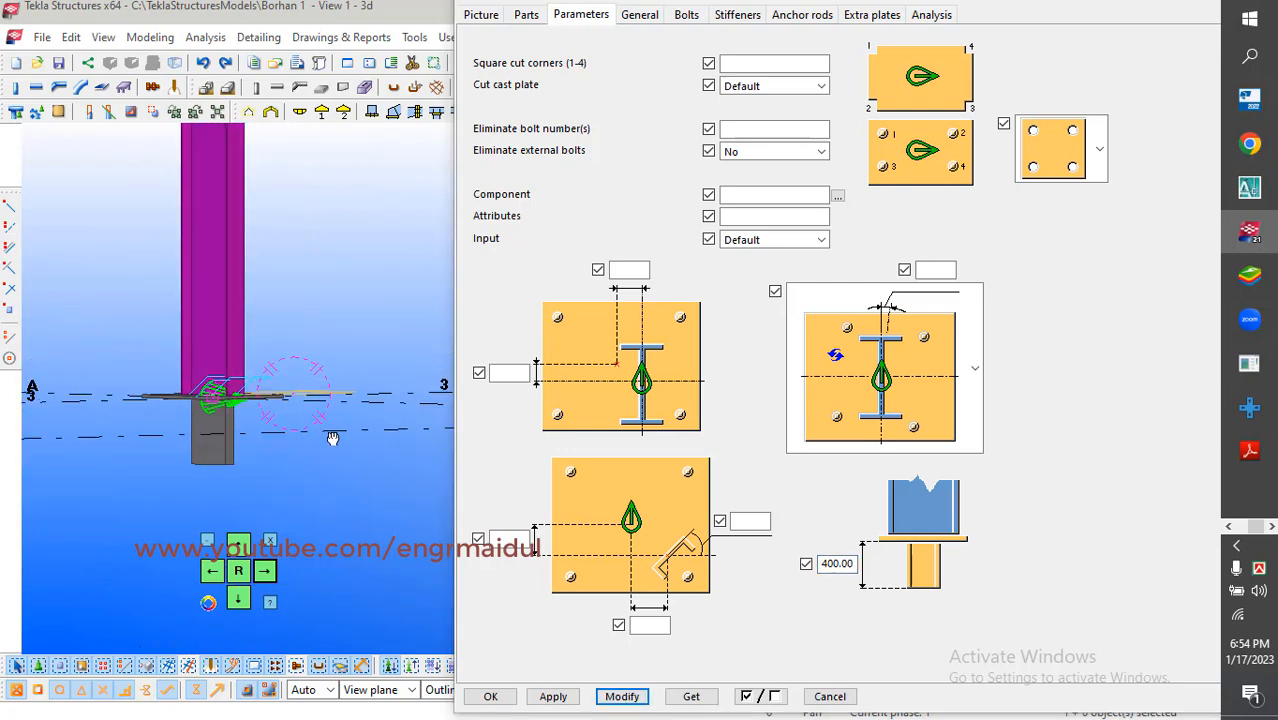
scroll(233, 433, up, 4)
ctrl+middle_drag(233, 440, 296, 464)
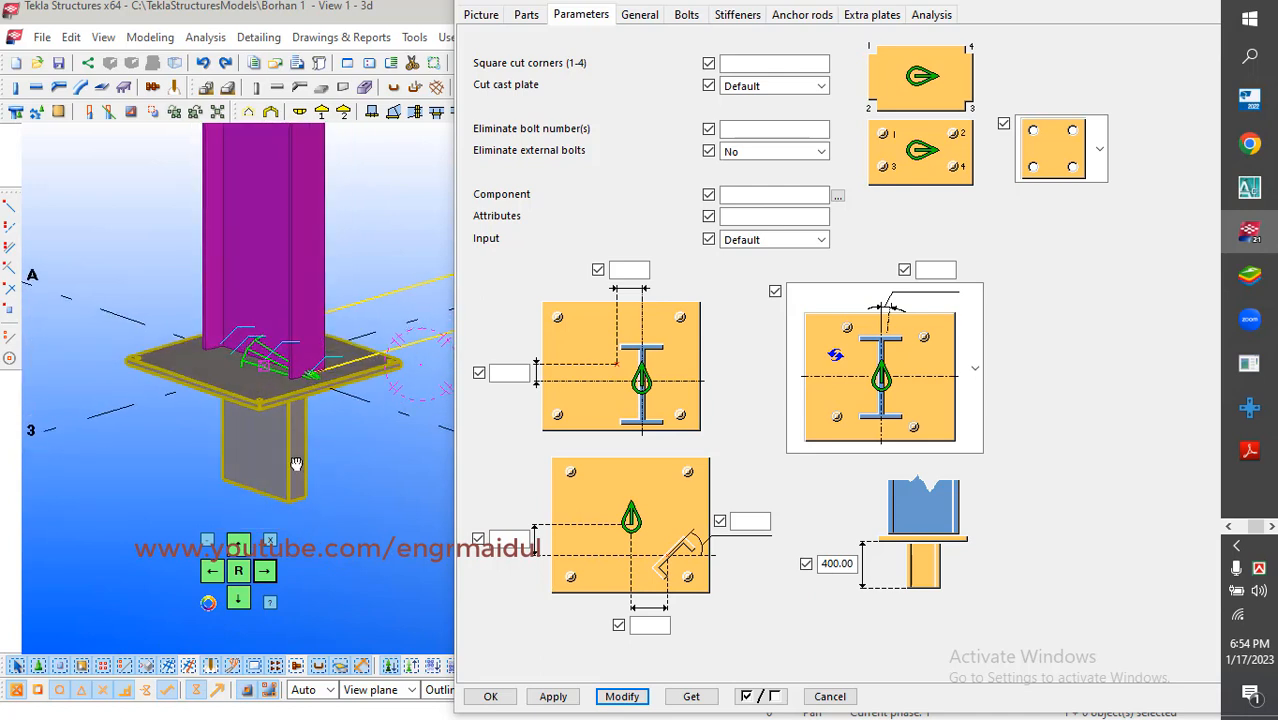